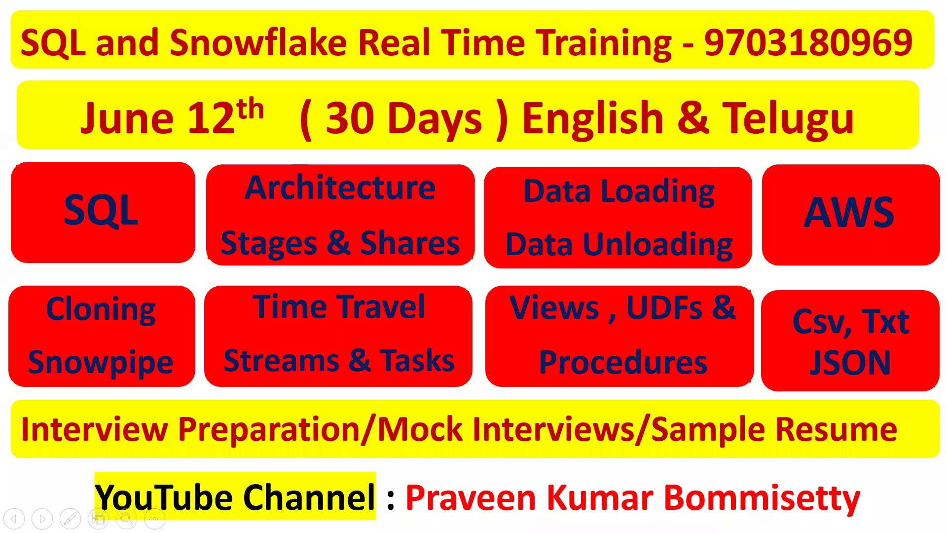
Step: Launch Power BI Desktop by searching 'power' in Windows Start
{"action": "key", "text": "super"}
{"action": "type", "text": "pow"}
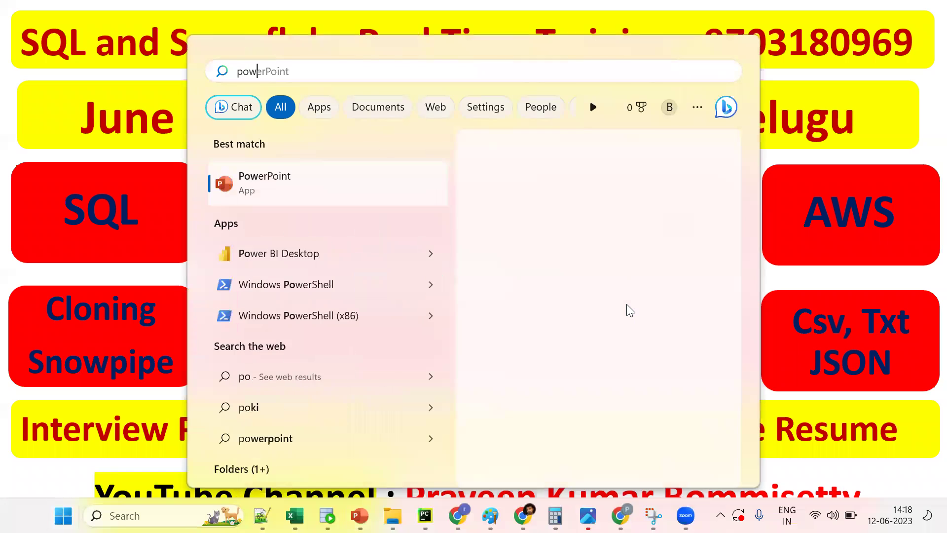
{"action": "type", "text": "er"}
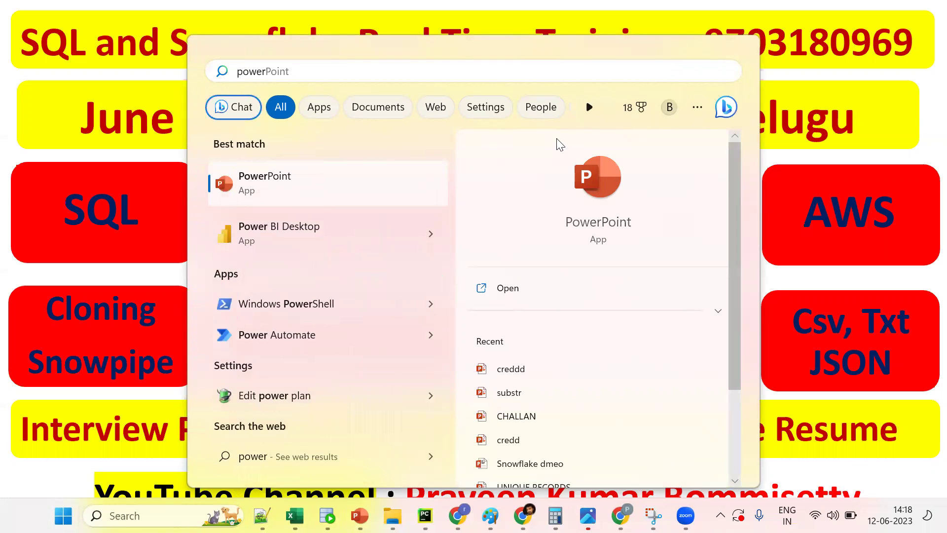
{"action": "left_click", "coordinate": [291, 226]}
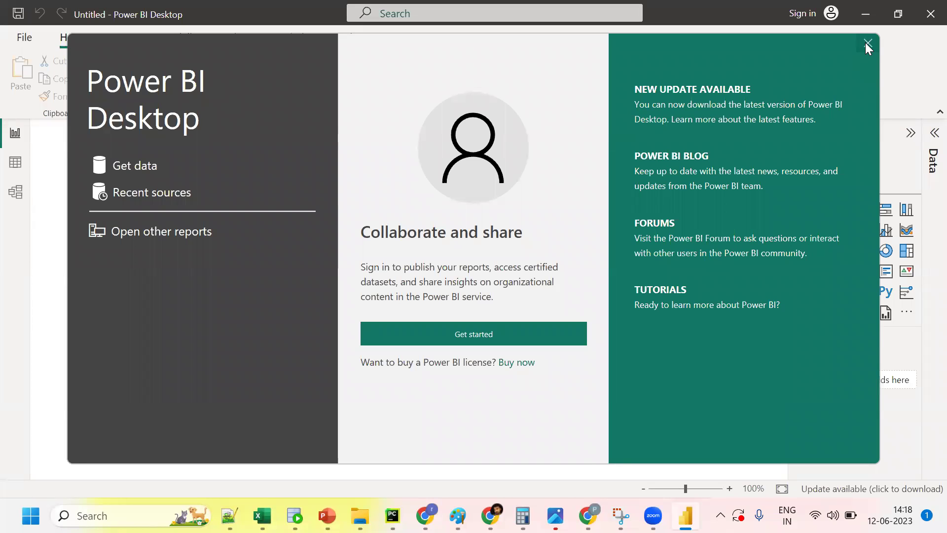
Step: Close the welcome screen and search the full Get Data connector catalogue for 's'
{"action": "left_click", "coordinate": [867, 44]}
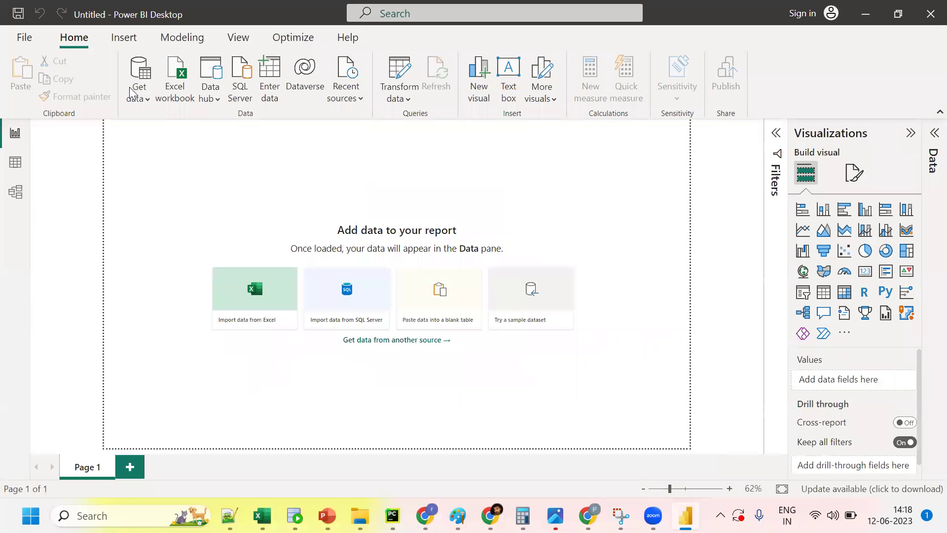
{"action": "left_click", "coordinate": [133, 93]}
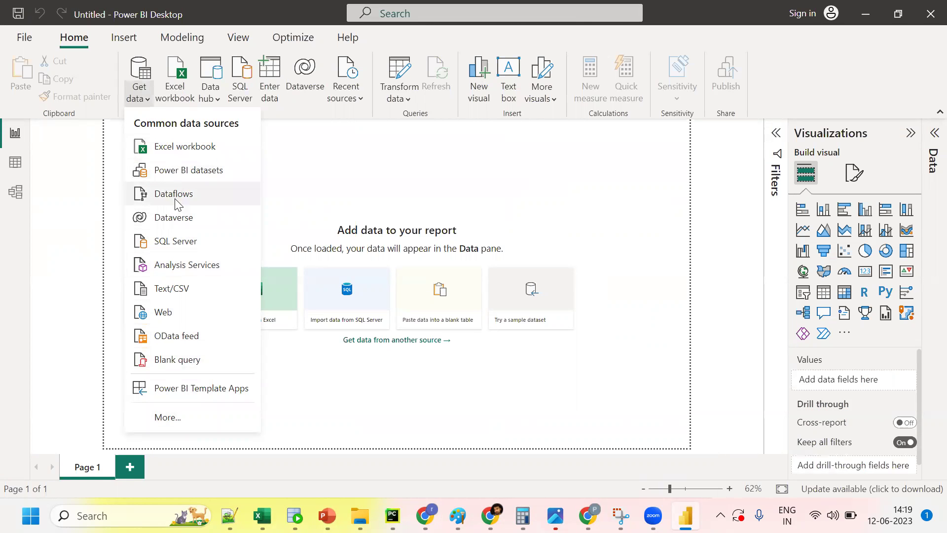
{"action": "left_click", "coordinate": [161, 419]}
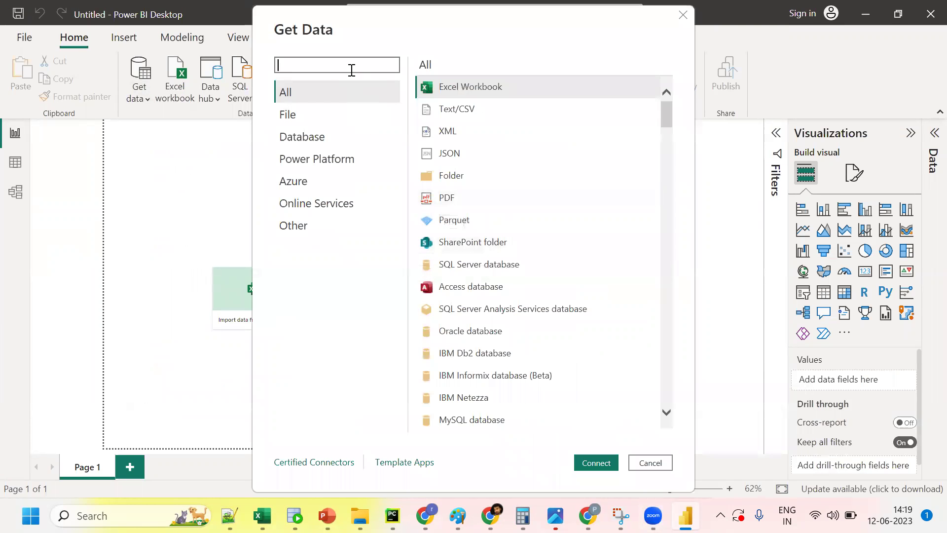
{"action": "type", "text": "sno"}
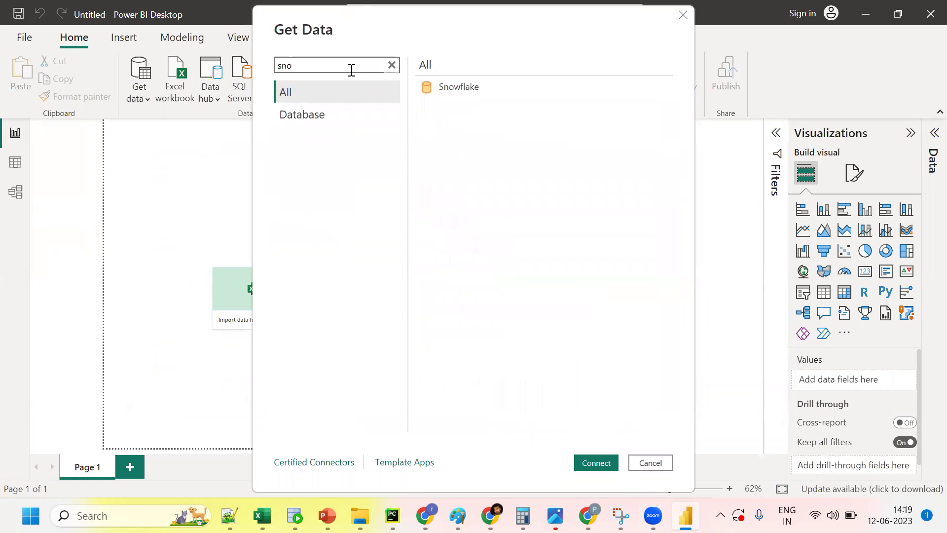
Step: Try connecting with the Snowflake connector, cancel its prompt, and reopen the common data sources
{"action": "left_click", "coordinate": [466, 86]}
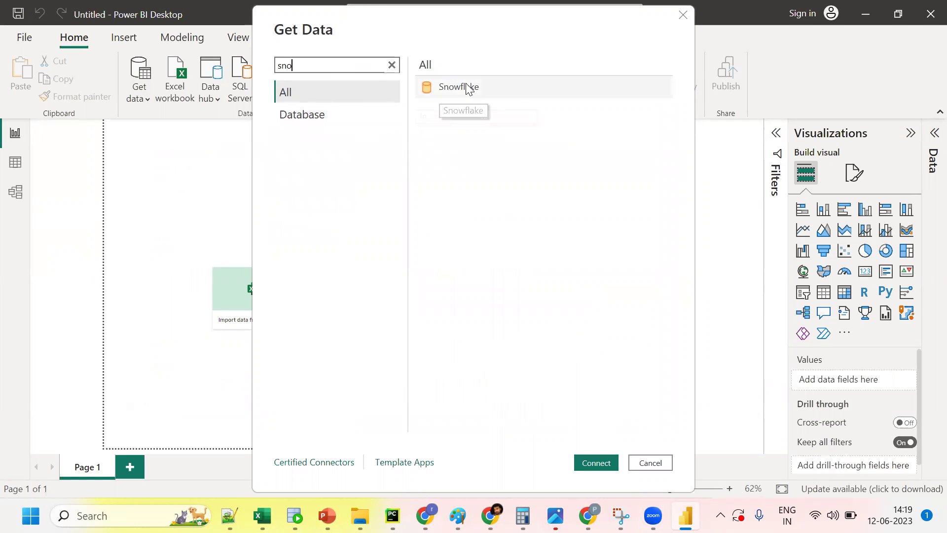
{"action": "left_click", "coordinate": [596, 462]}
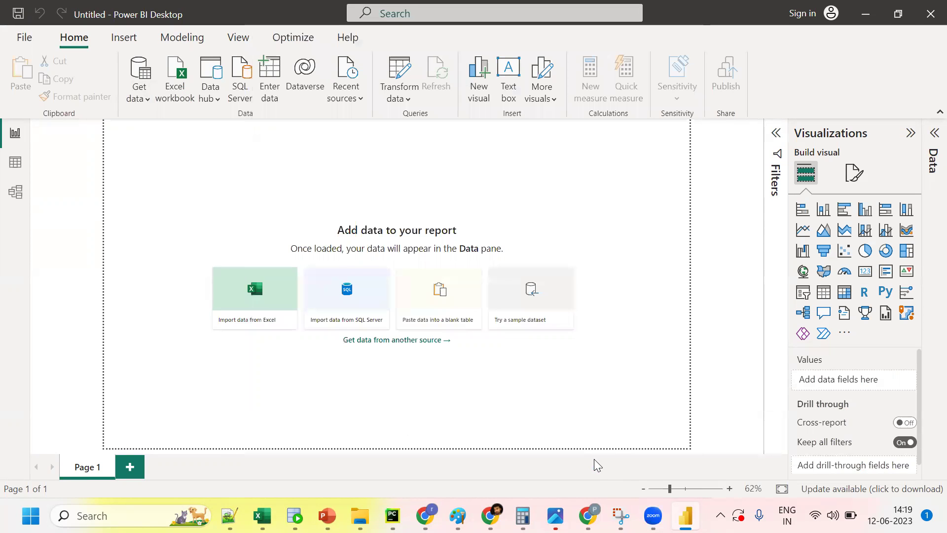
{"action": "left_click", "coordinate": [693, 318]}
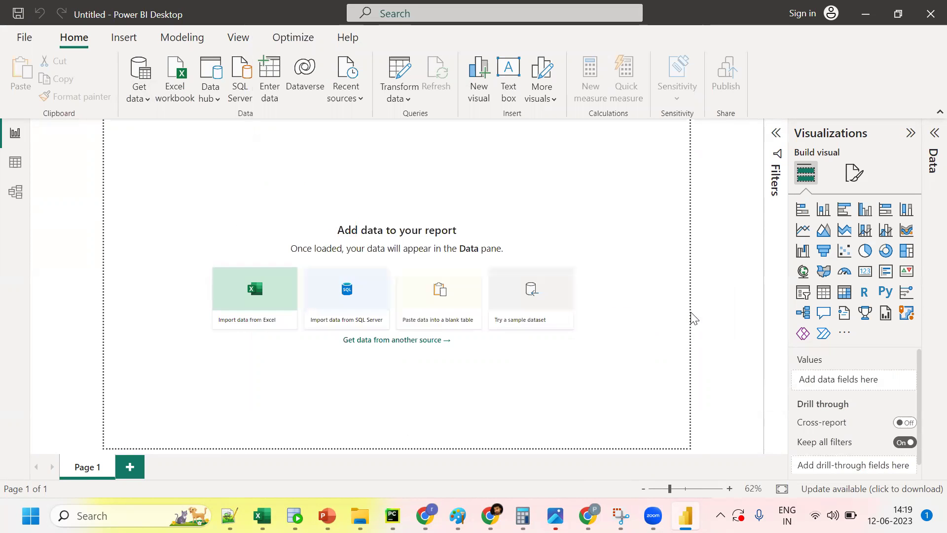
{"action": "left_click", "coordinate": [147, 99]}
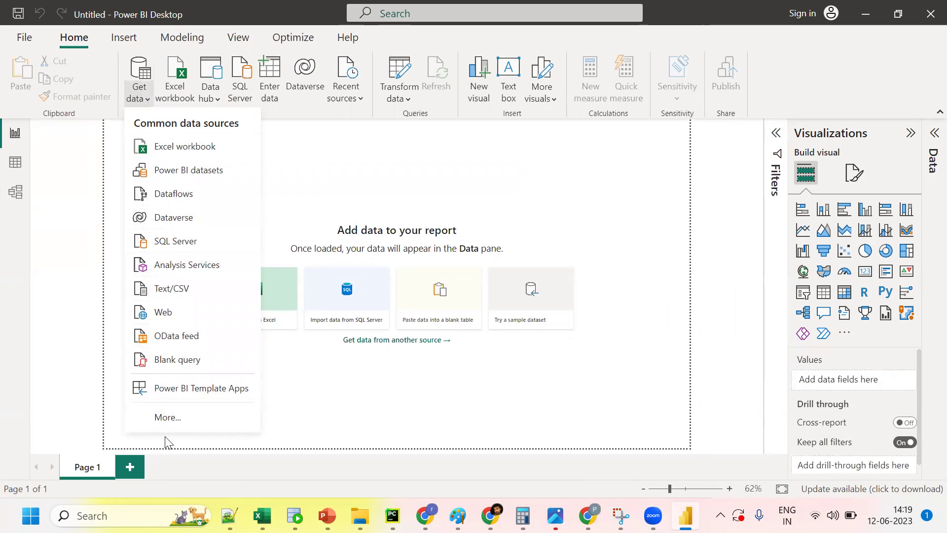
Step: Search 'sno', connect with Snowflake, then switch to the Snowflake worksheet in Chrome
{"action": "left_click", "coordinate": [167, 424]}
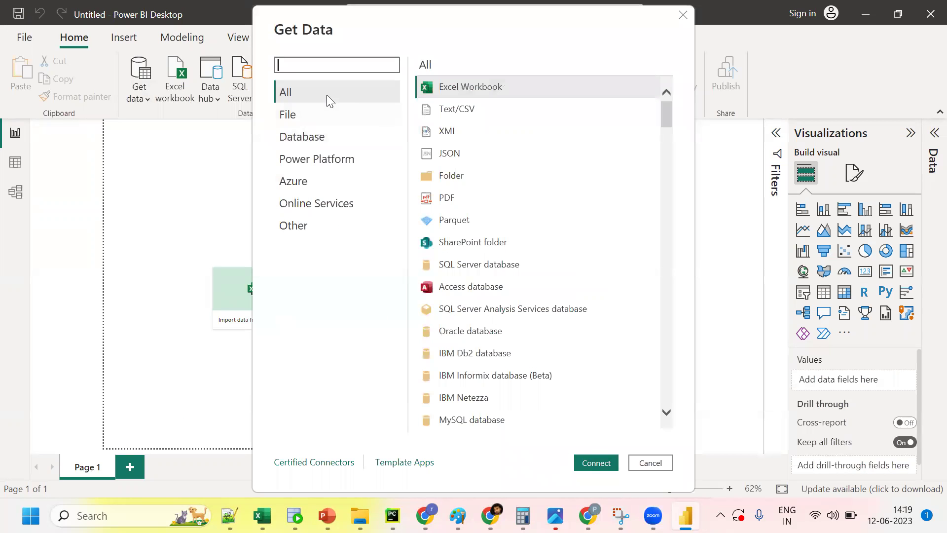
{"action": "type", "text": "sno"}
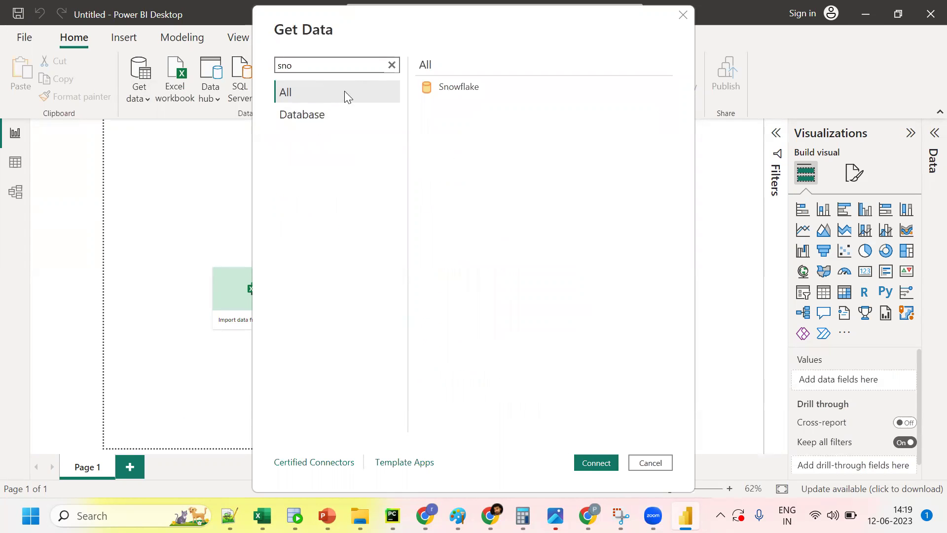
{"action": "left_click", "coordinate": [451, 87]}
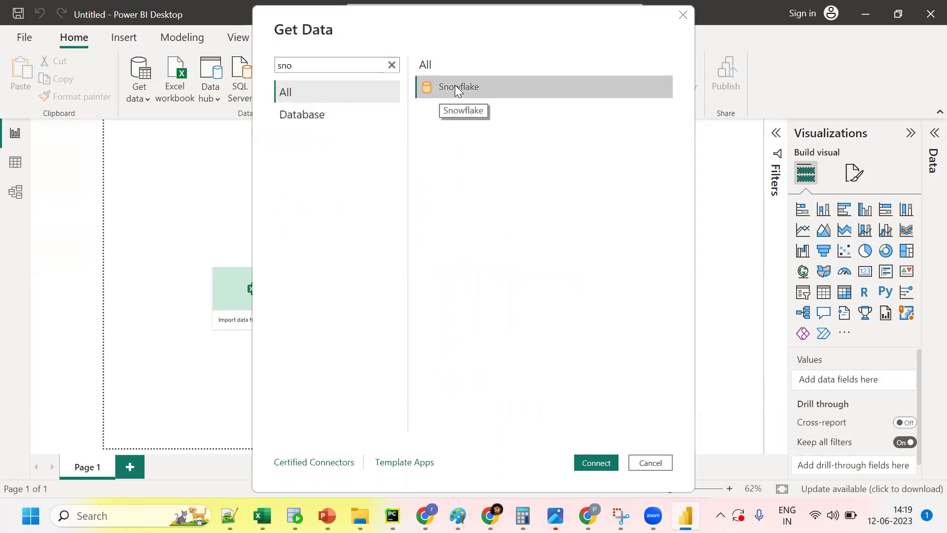
{"action": "left_click", "coordinate": [603, 461]}
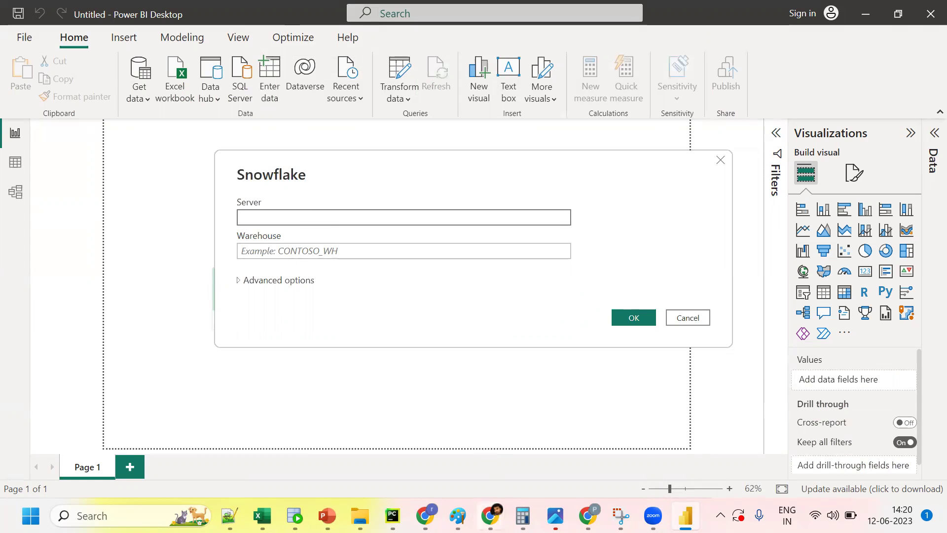
{"action": "mouse_move", "coordinate": [489, 516]}
{"action": "left_click", "coordinate": [562, 457]}
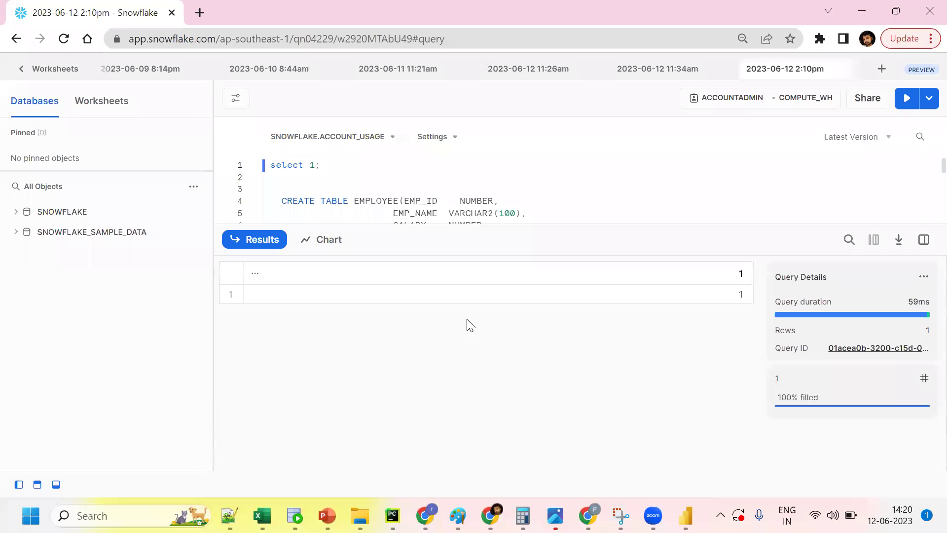
Step: Create the database PRAVEEN_DEV_DB with a CREATE DATABASE statement on a new line
{"action": "key", "text": "Down"}
{"action": "key", "text": "Return"}
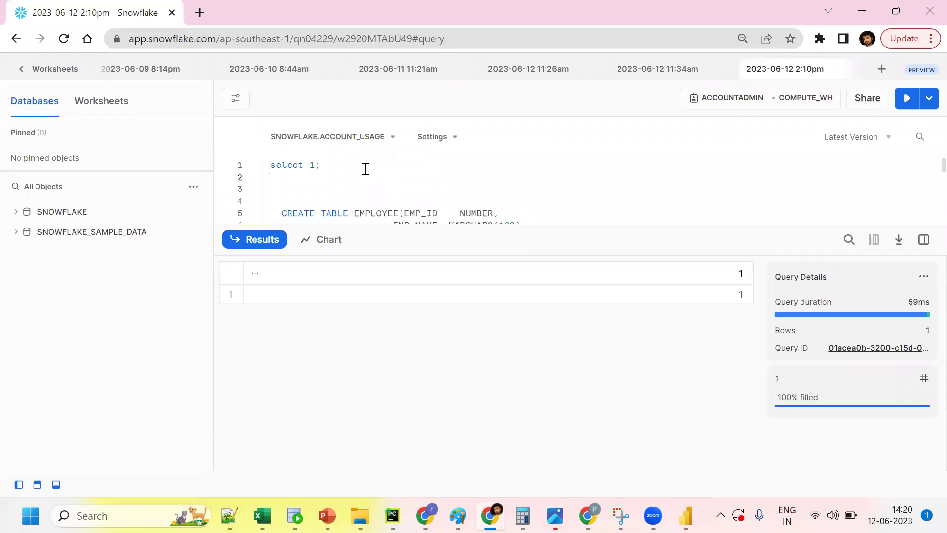
{"action": "type", "text": "CREATE "}
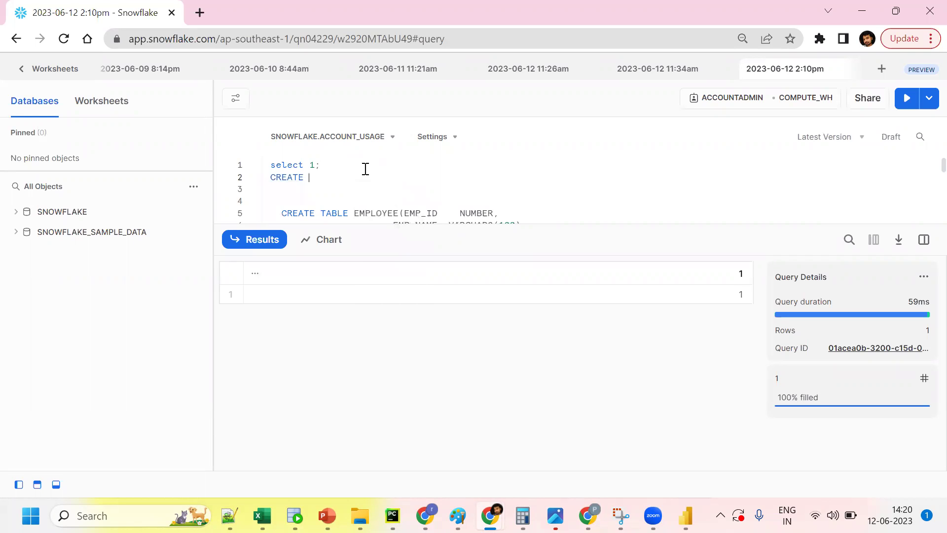
{"action": "type", "text": "DATABSE"}
{"action": "key", "text": "Tab"}
{"action": "type", "text": "PRAVEE"}
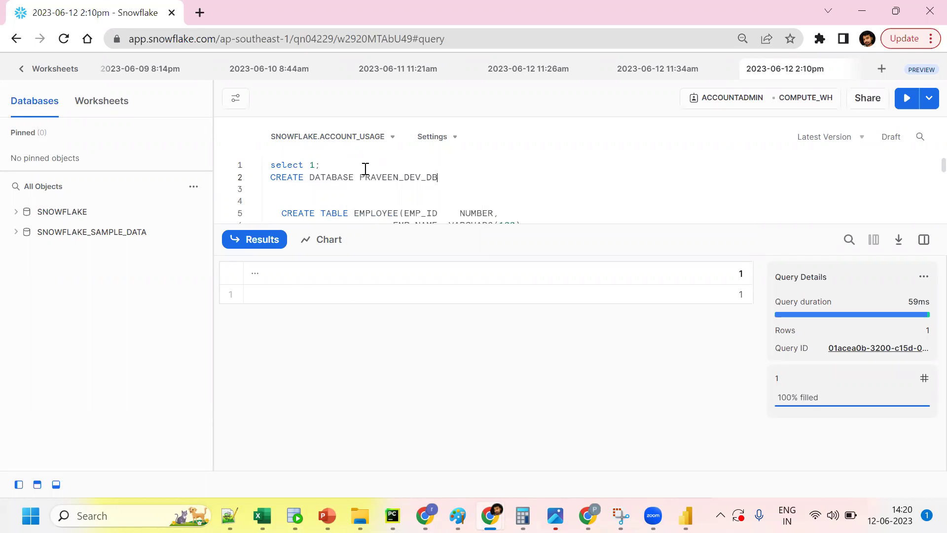
{"action": "key", "text": "ctrl+Return"}
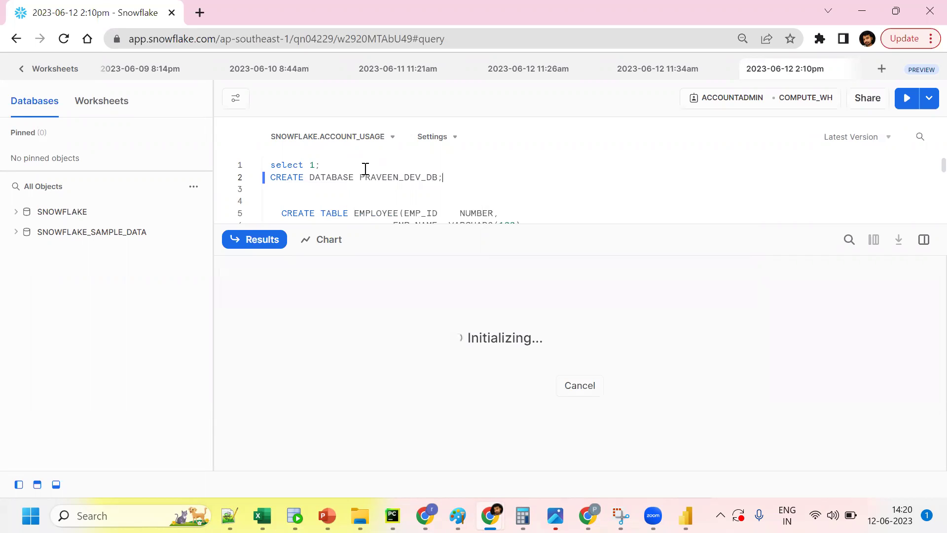
Step: Create the schema PRAVEEN_DEV_SC with a CREATE SCHEMA statement
{"action": "key", "text": "Return"}
{"action": "type", "text": "CREATE SCHEMA "}
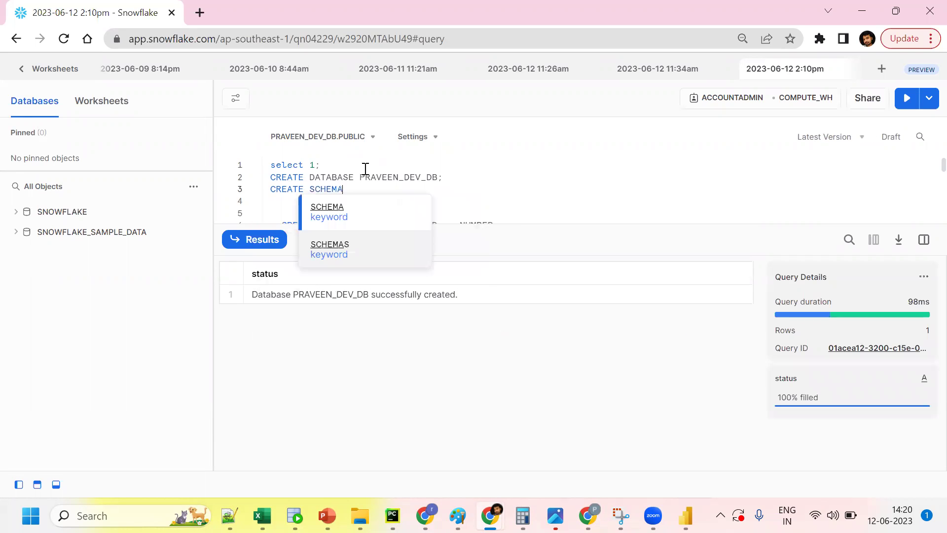
{"action": "type", "text": "PRAVEEN_DEV_SC;"}
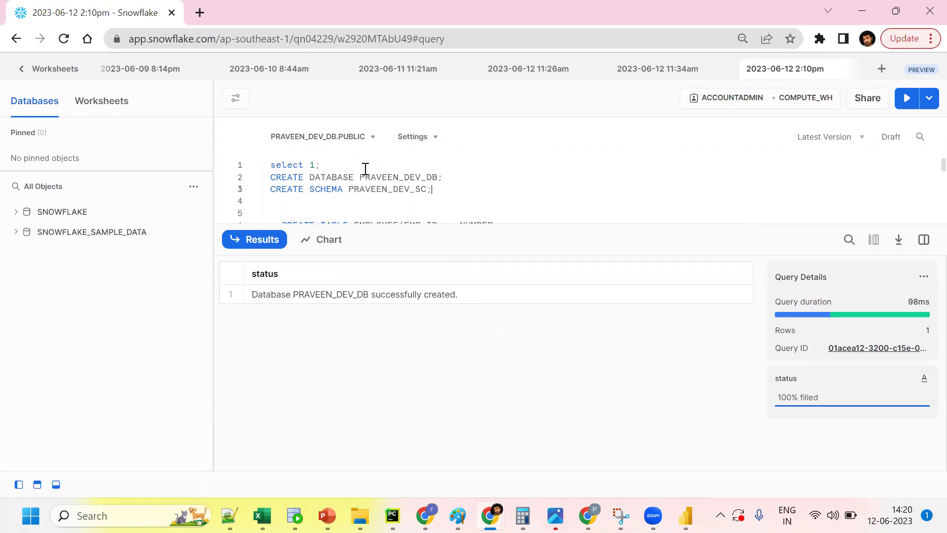
{"action": "key", "text": "ctrl+Return"}
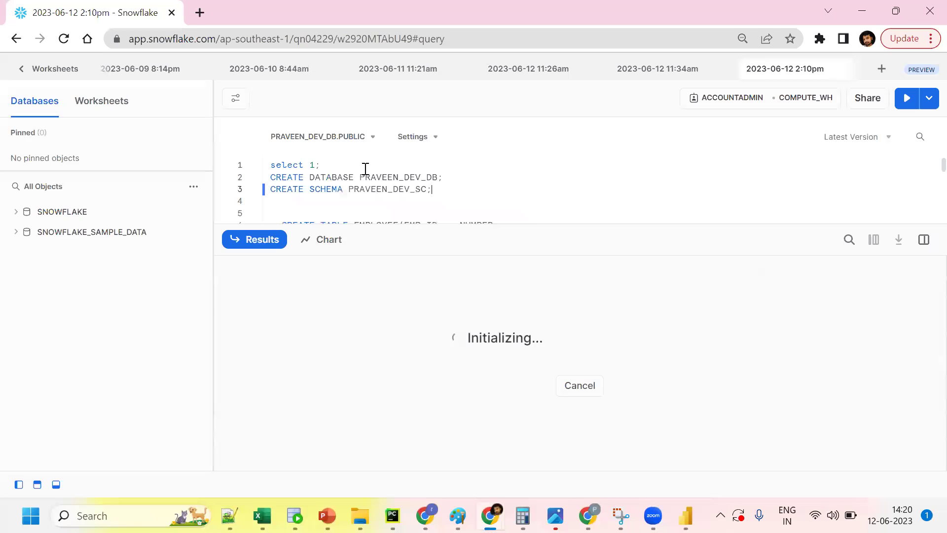
{"action": "scroll", "coordinate": [365, 169], "scroll_direction": "down", "scroll_amount": 1}
{"action": "scroll", "coordinate": [366, 168], "scroll_direction": "down", "scroll_amount": 3}
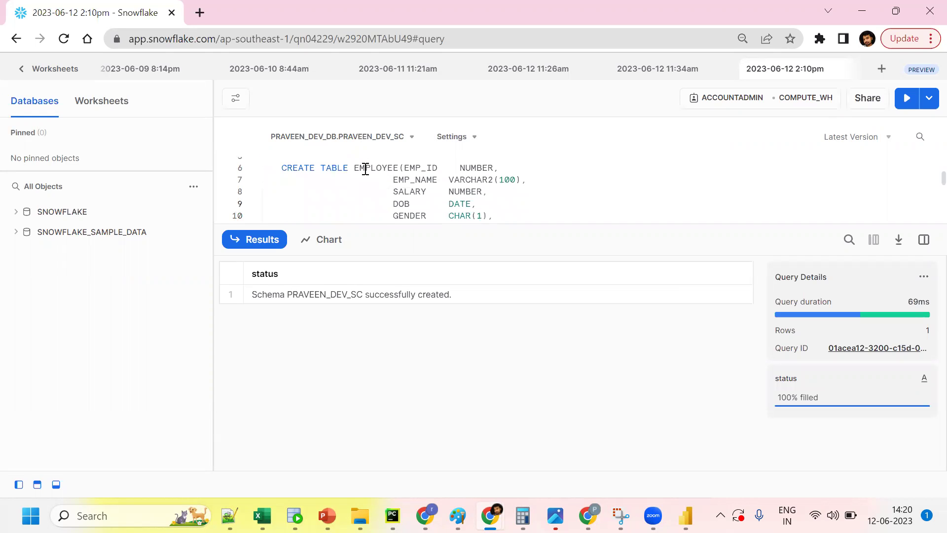
Step: Create the EMPLOYEE table and run the INSERT statements adding six employee rows
{"action": "key", "text": "ctrl+Return"}
{"action": "scroll", "coordinate": [365, 169], "scroll_direction": "down", "scroll_amount": 5}
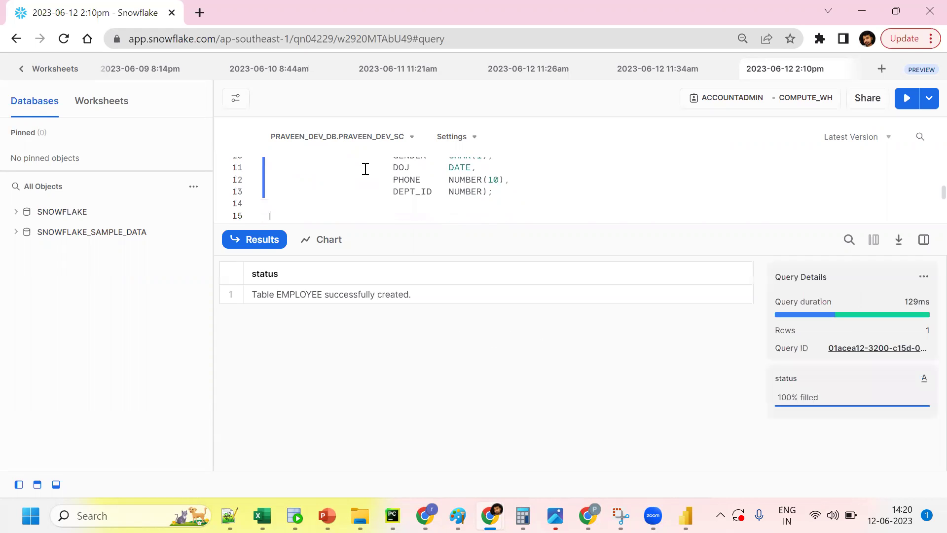
{"action": "scroll", "coordinate": [365, 169], "scroll_direction": "down", "scroll_amount": 4}
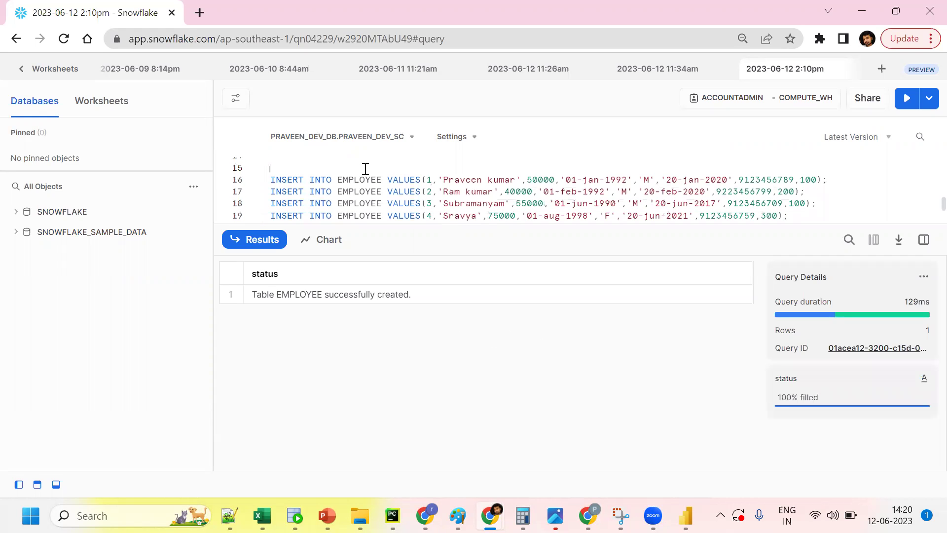
{"action": "key", "text": "shift+Down"}
{"action": "key", "text": "shift+Down"}
{"action": "key", "text": "shift+Down"}
{"action": "key", "text": "shift+Down"}
{"action": "key", "text": "shift+Down"}
{"action": "key", "text": "shift+Down"}
{"action": "key", "text": "shift+Down"}
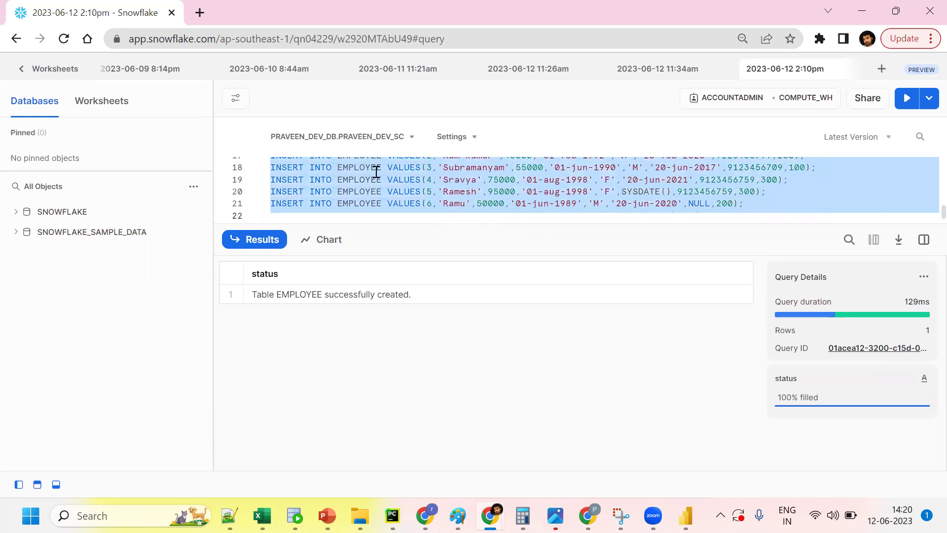
{"action": "left_click", "coordinate": [753, 202], "text": "shift"}
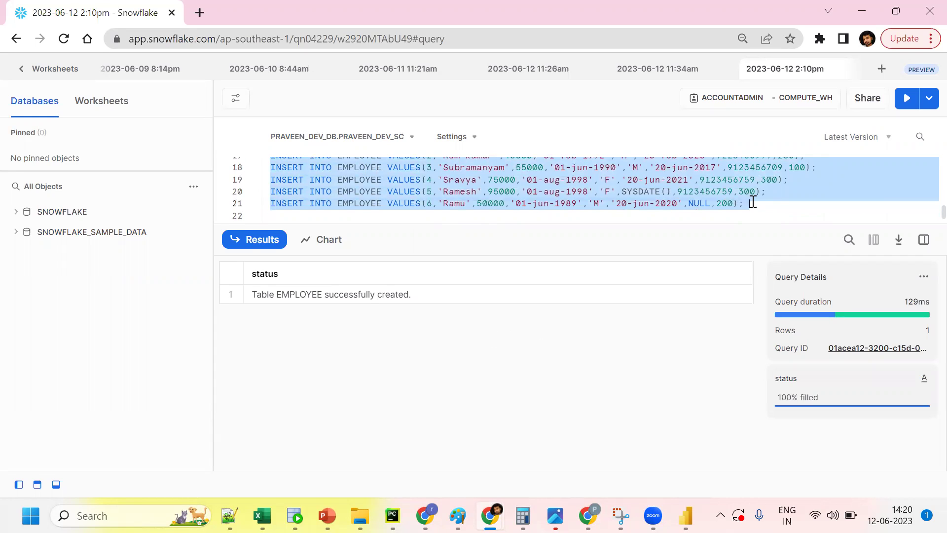
{"action": "key", "text": "ctrl+Return"}
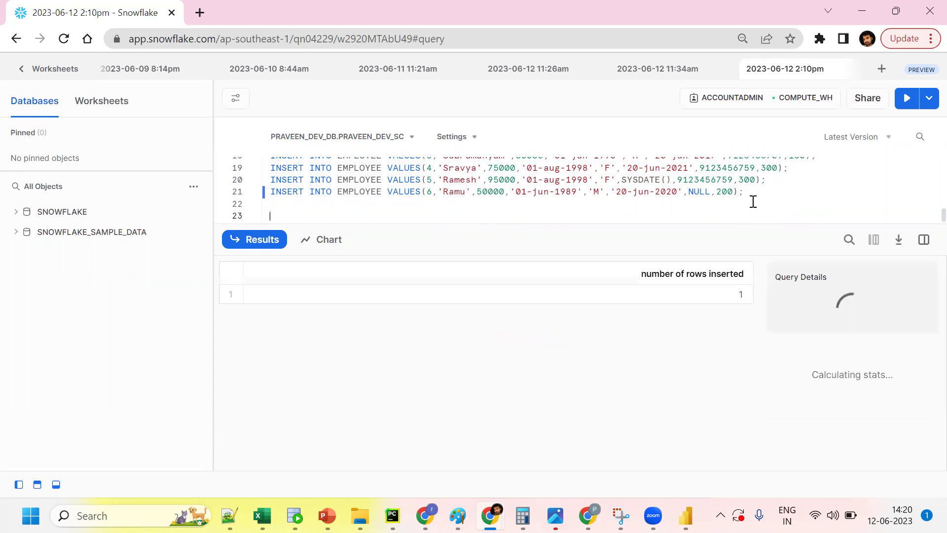
Step: Run SELECT * FROM EMPLOYEE; to list all employees
{"action": "key", "text": "Return"}
{"action": "type", "text": "SELECT * FROM"}
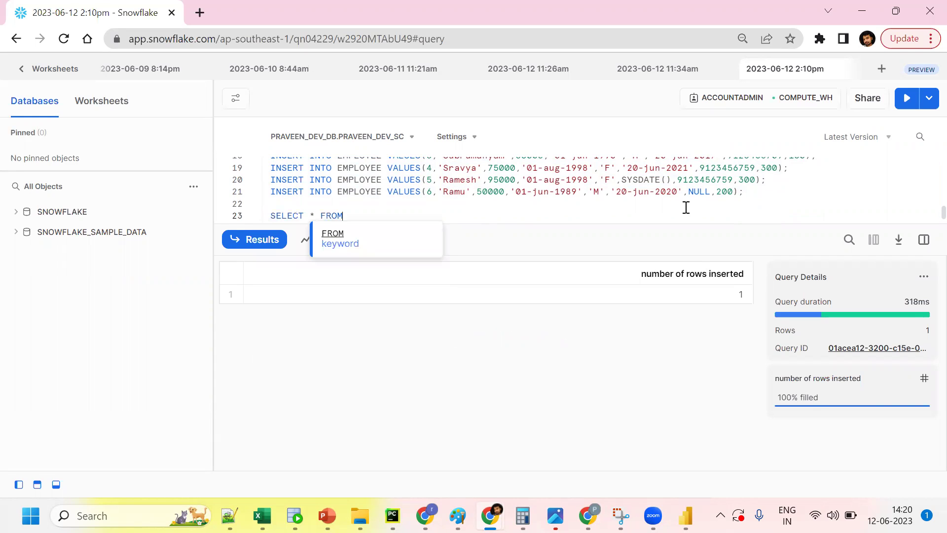
{"action": "double_click", "coordinate": [372, 192]}
{"action": "key", "text": "ctrl+c"}
{"action": "left_click", "coordinate": [376, 212]}
{"action": "key", "text": "ctrl+v"}
{"action": "type", "text": ";"}
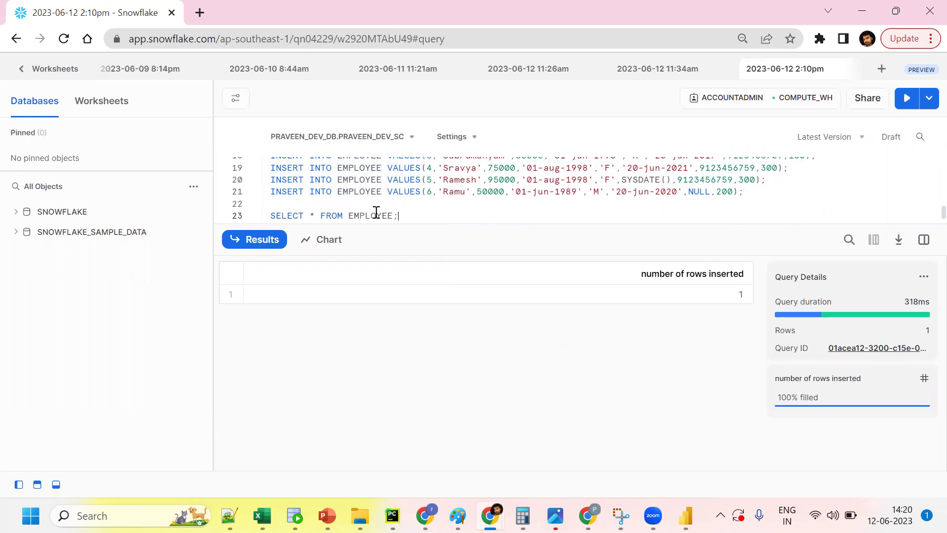
{"action": "key", "text": "ctrl+Return"}
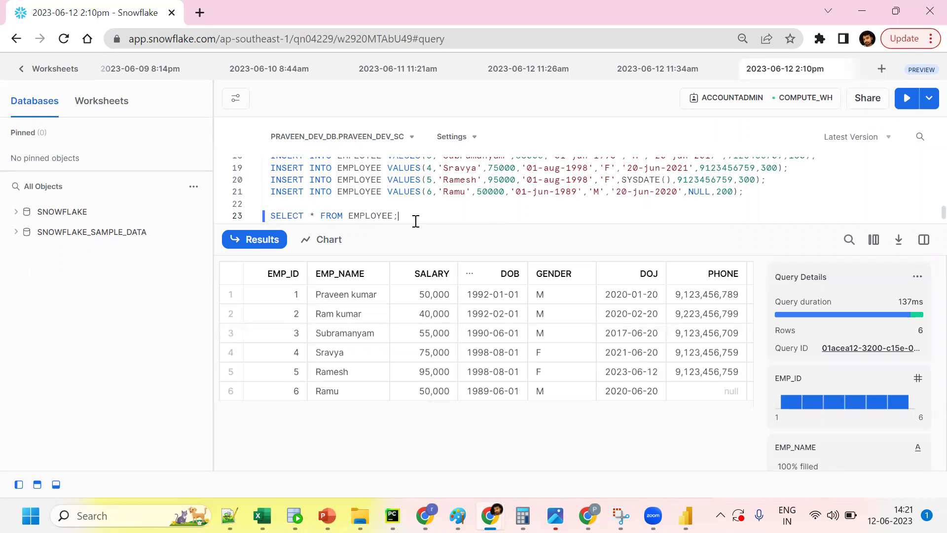
Step: Comment the query '--6 RECORDS' and add a note on connecting Power BI to PRAVEEN_DEV_DB's EMPLOYEE table
{"action": "type", "text": "4 RE"}
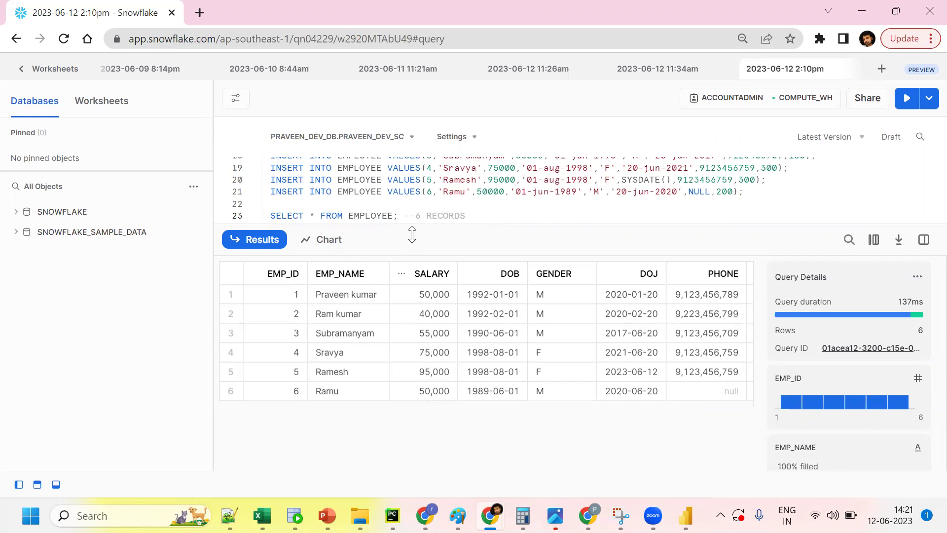
{"action": "left_click", "coordinate": [469, 212]}
{"action": "key", "text": "Return"}
{"action": "key", "text": "Return"}
{"action": "type", "text": "FROM POWR"}
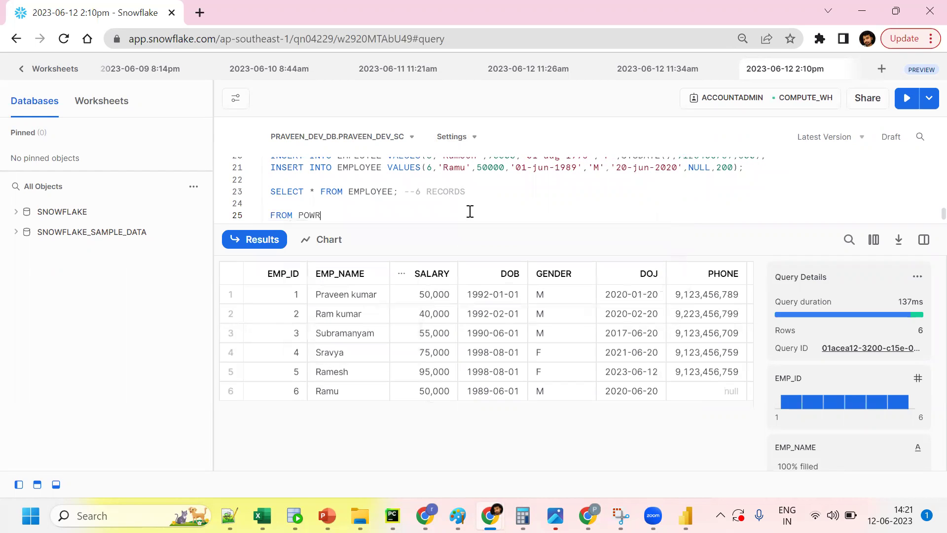
{"action": "key", "text": "BackSpace"}
{"action": "type", "text": "ER BI"}
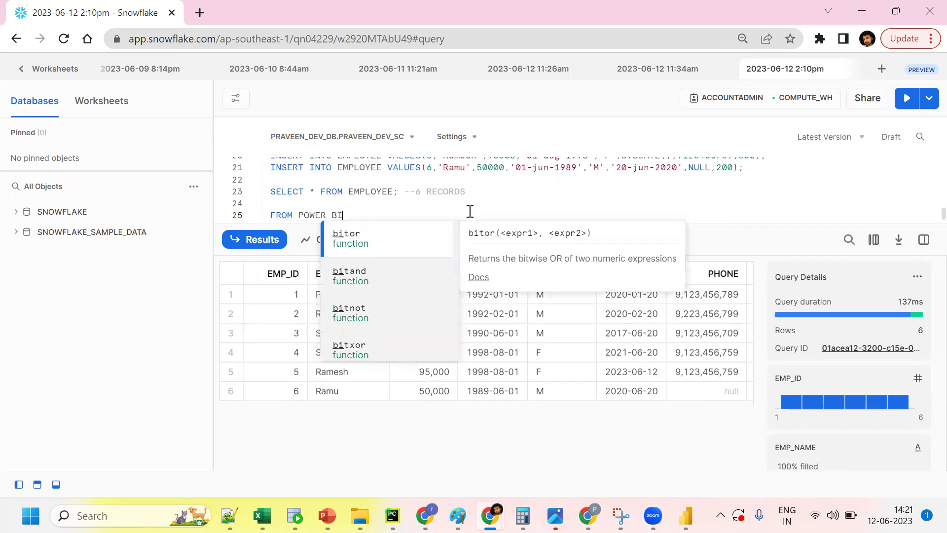
{"action": "type", "text": " => I WANT "}
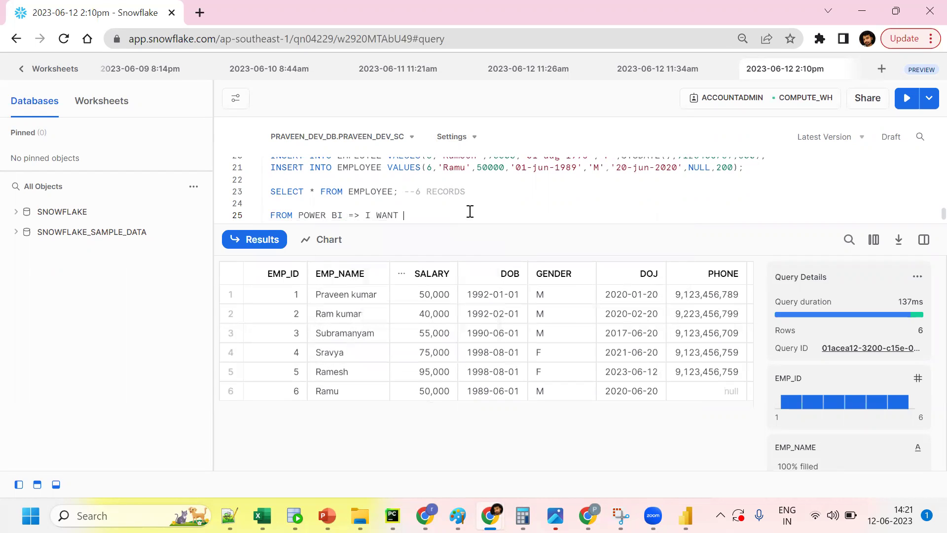
{"action": "type", "text": "TO COMMUNICATE OR COONE"}
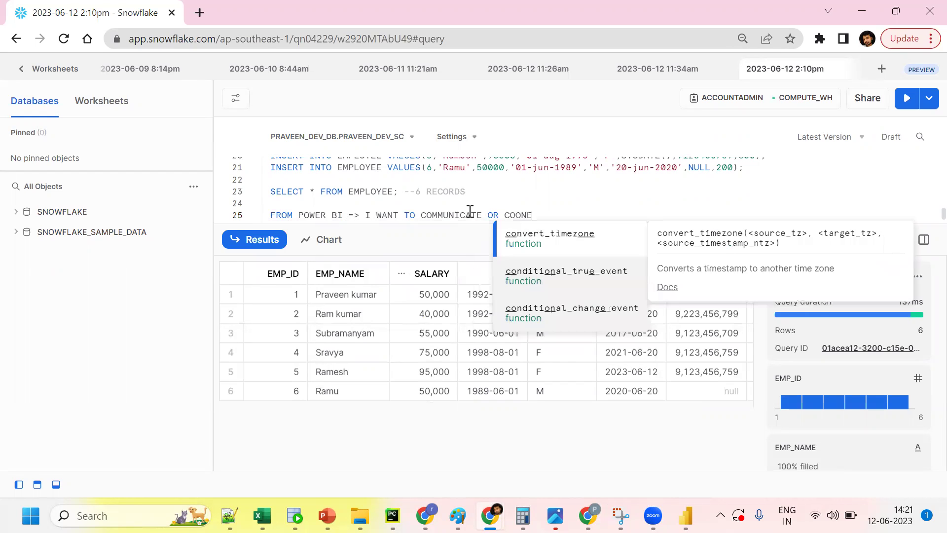
{"action": "type", "text": "CT TO THE "}
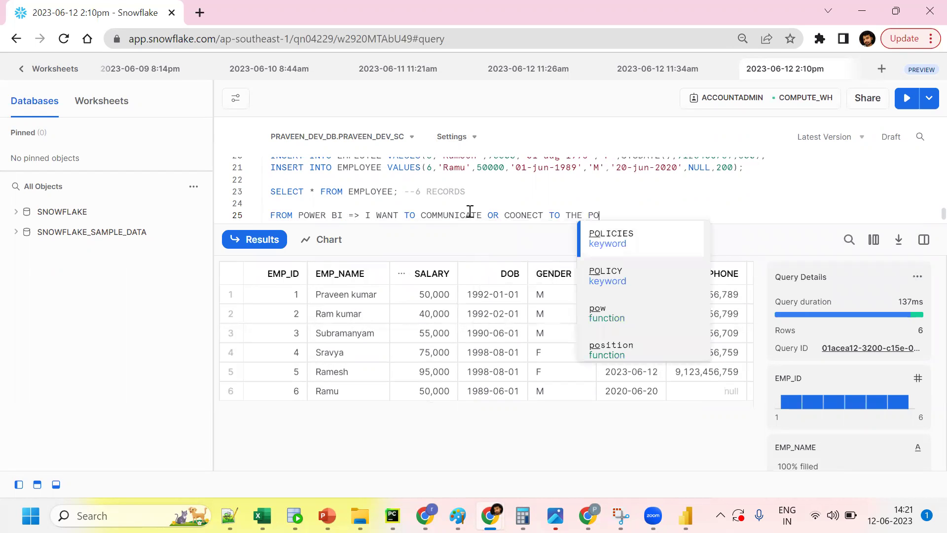
{"action": "type", "text": "SNOWFLAKE PRAVEEN_D"}
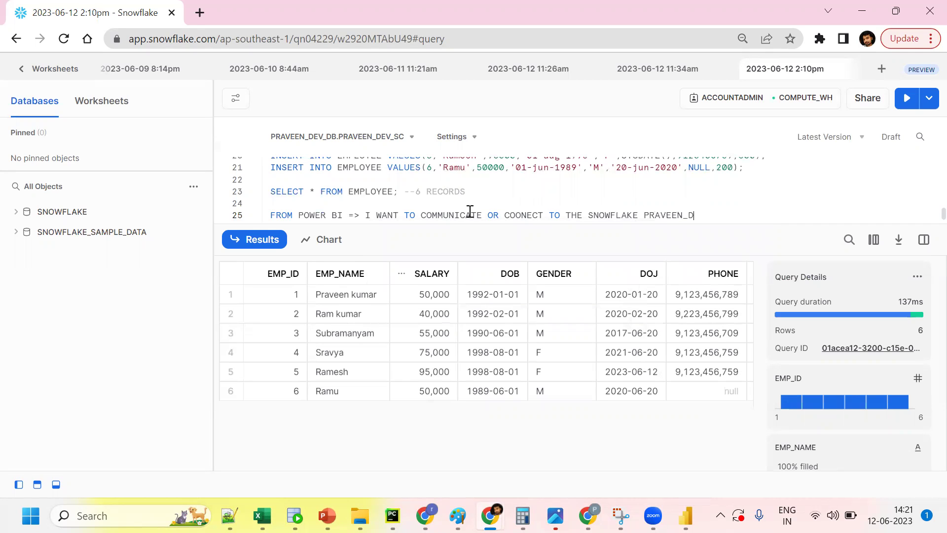
{"action": "type", "text": "EV_DB AND EMPLOYYE TABLE"}
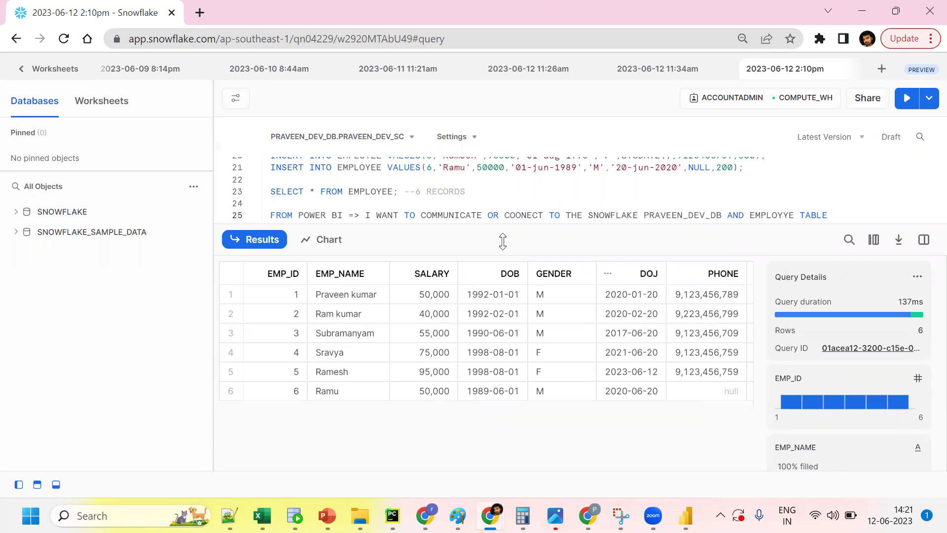
Step: Check Power BI's empty Snowflake server and warehouse fields, then go back to the Snowflake worksheets list
{"action": "left_click", "coordinate": [686, 515]}
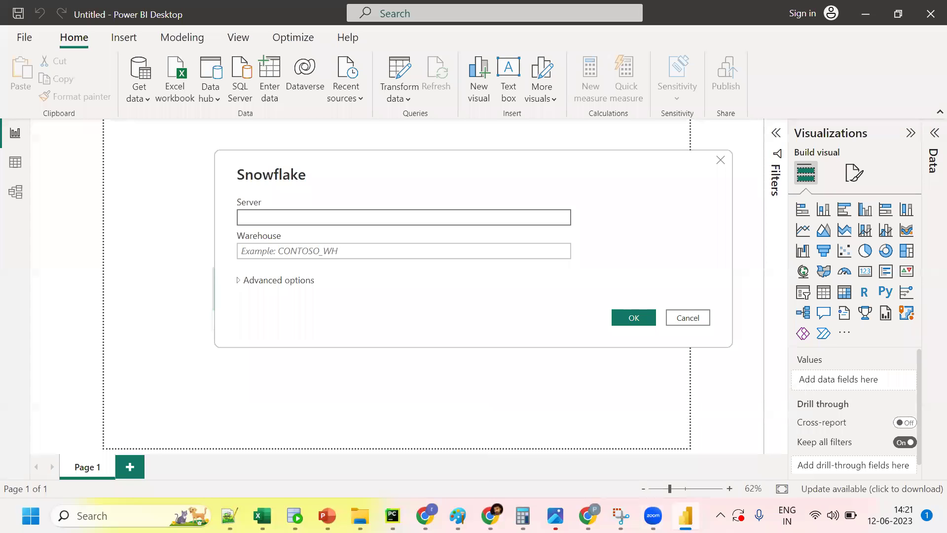
{"action": "mouse_move", "coordinate": [490, 515]}
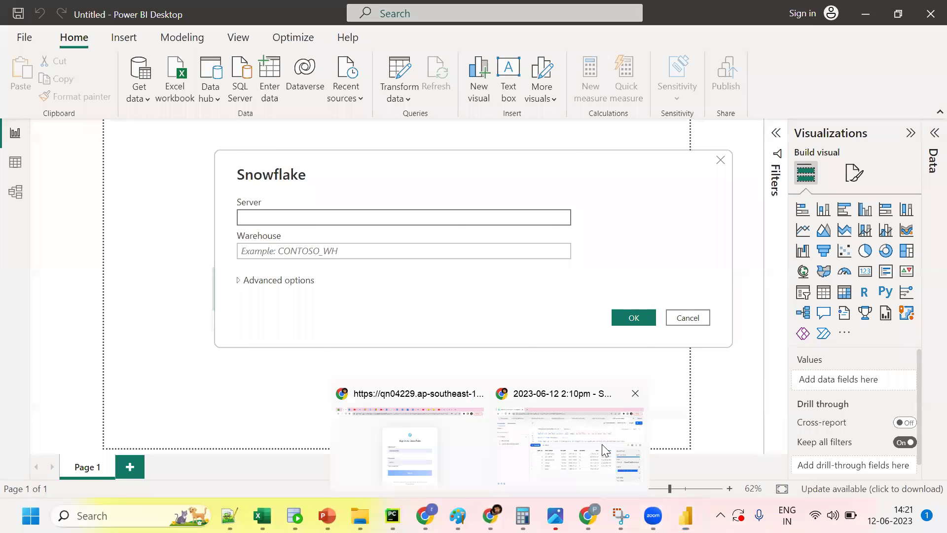
{"action": "left_click", "coordinate": [617, 440]}
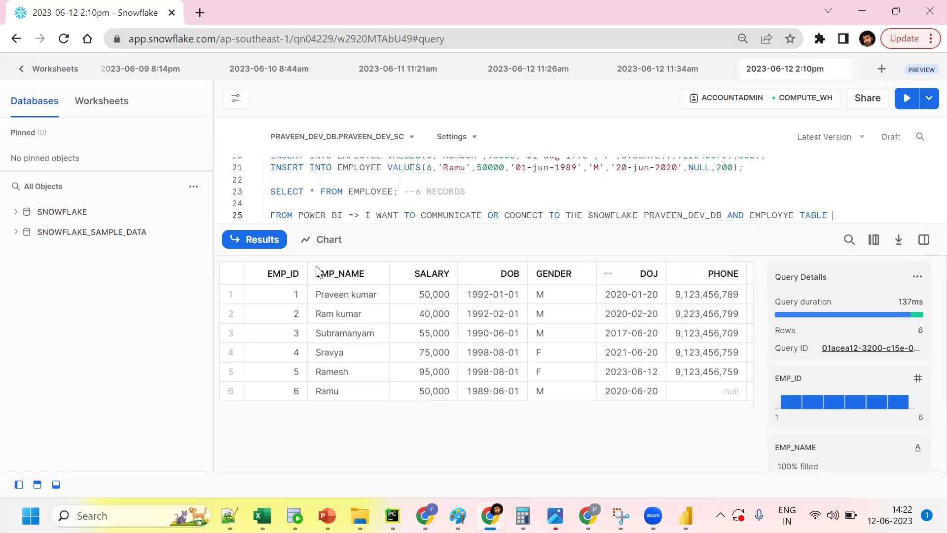
{"action": "left_click", "coordinate": [21, 72]}
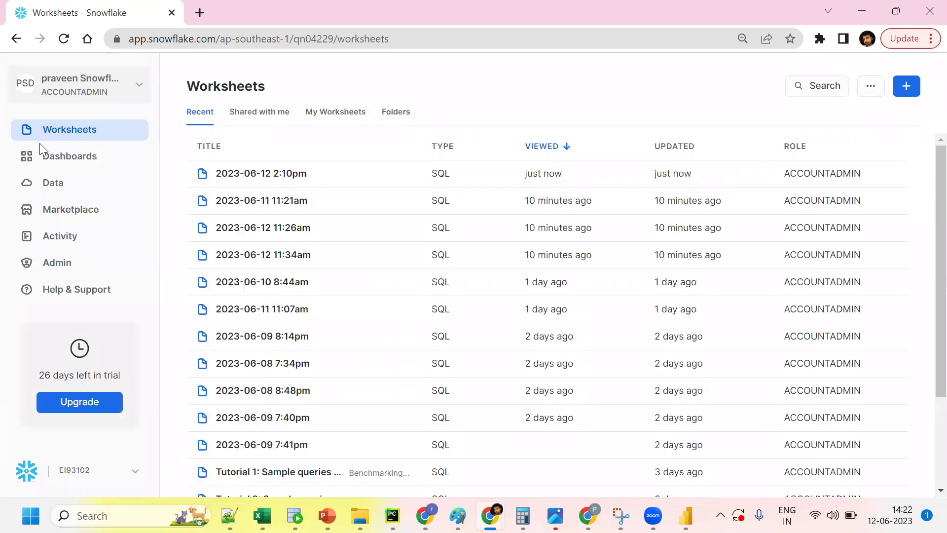
Step: Copy the current Snowflake account's URL from the account selector
{"action": "left_click", "coordinate": [116, 474]}
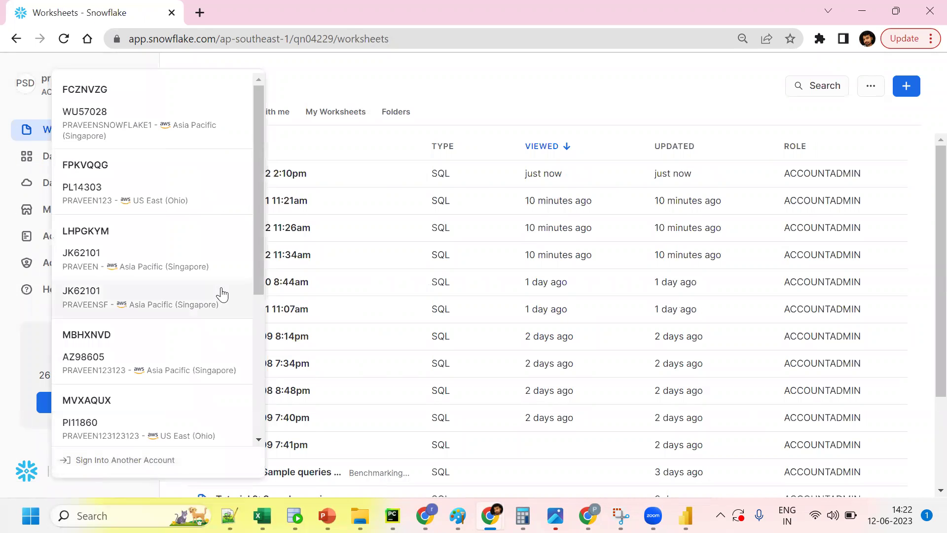
{"action": "scroll", "coordinate": [254, 248], "scroll_direction": "down", "scroll_amount": 5}
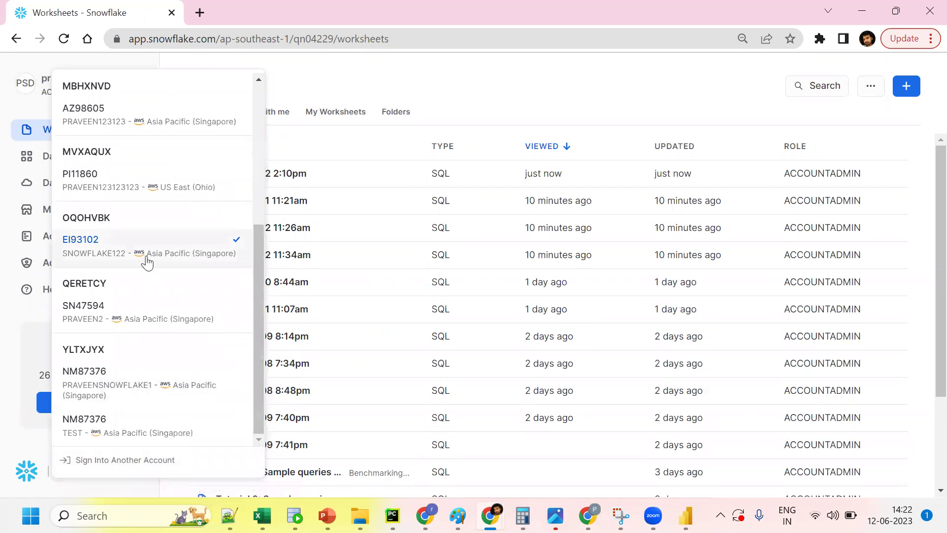
{"action": "mouse_move", "coordinate": [139, 253]}
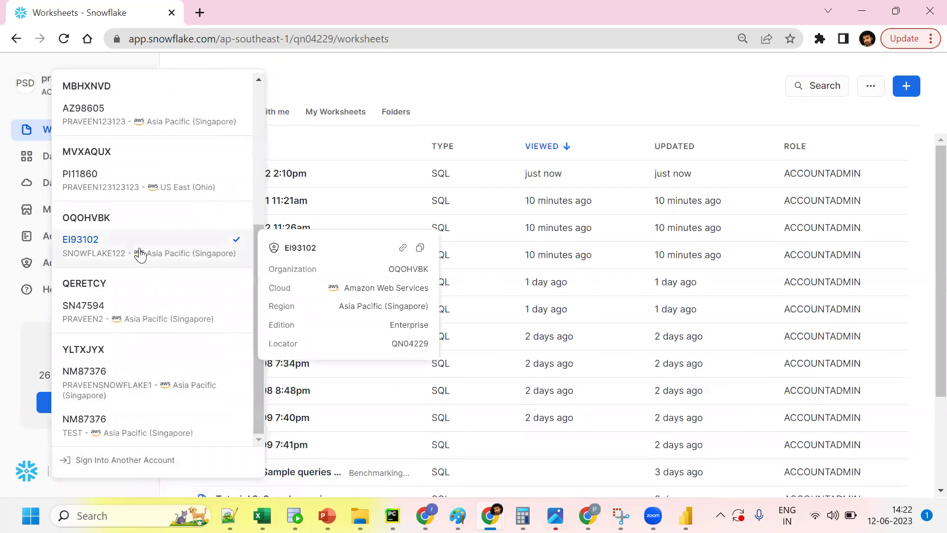
{"action": "left_click", "coordinate": [400, 249]}
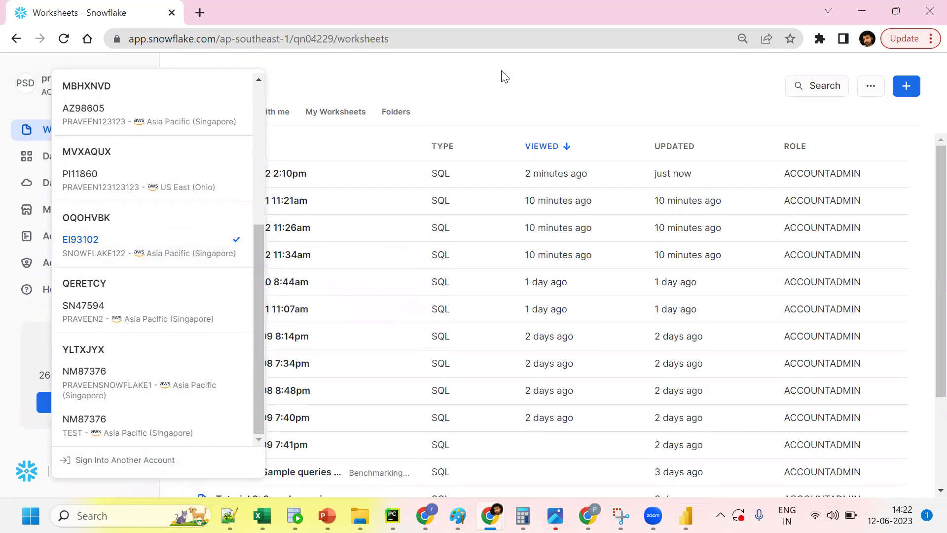
{"action": "left_click", "coordinate": [438, 102]}
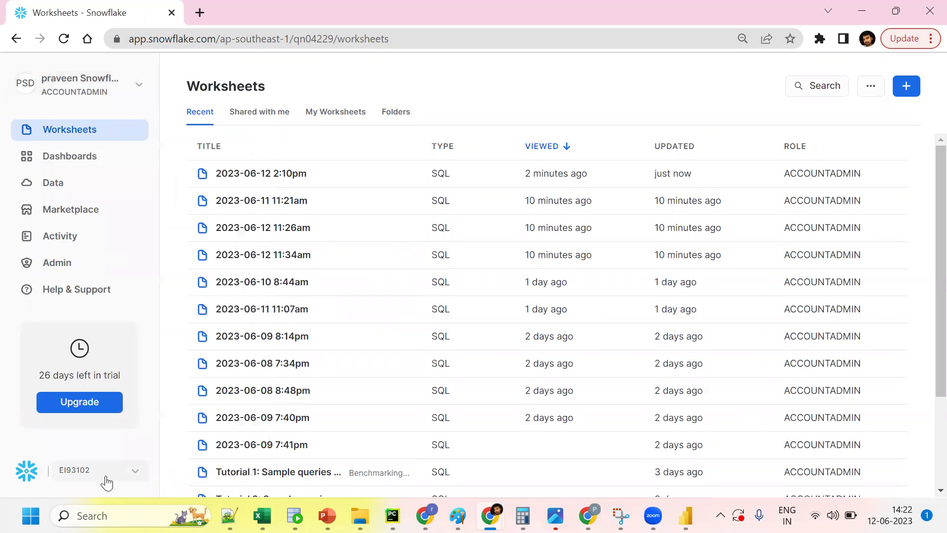
{"action": "left_click", "coordinate": [142, 478]}
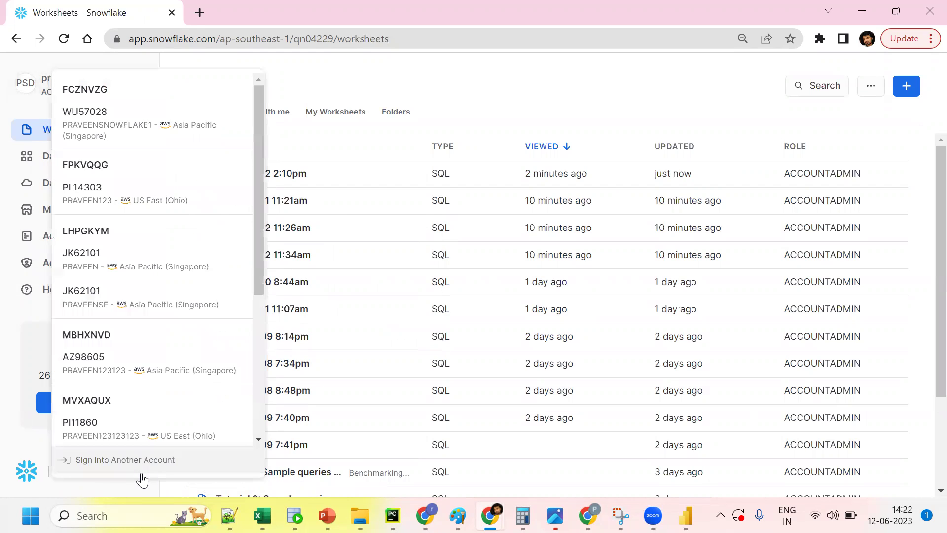
{"action": "left_click_drag", "start_coordinate": [260, 279], "coordinate": [264, 392]}
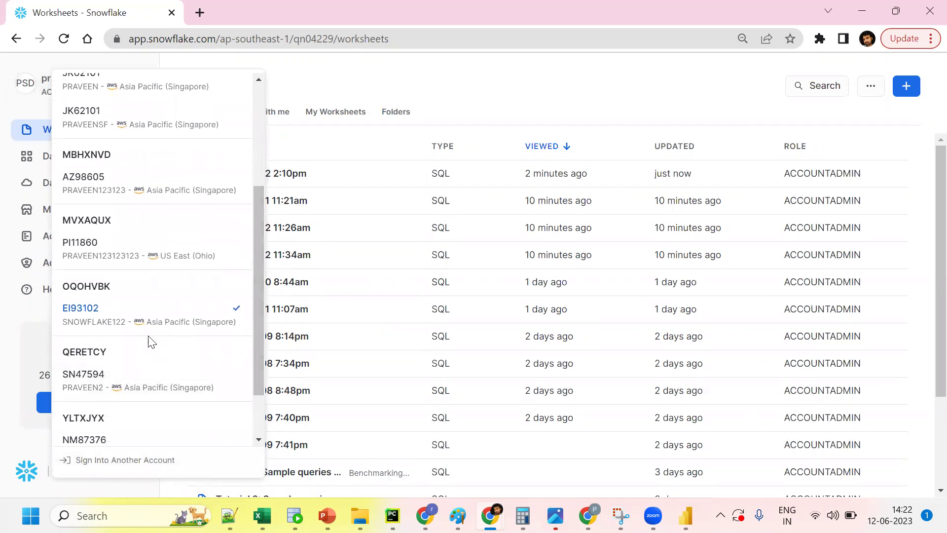
{"action": "mouse_move", "coordinate": [123, 328]}
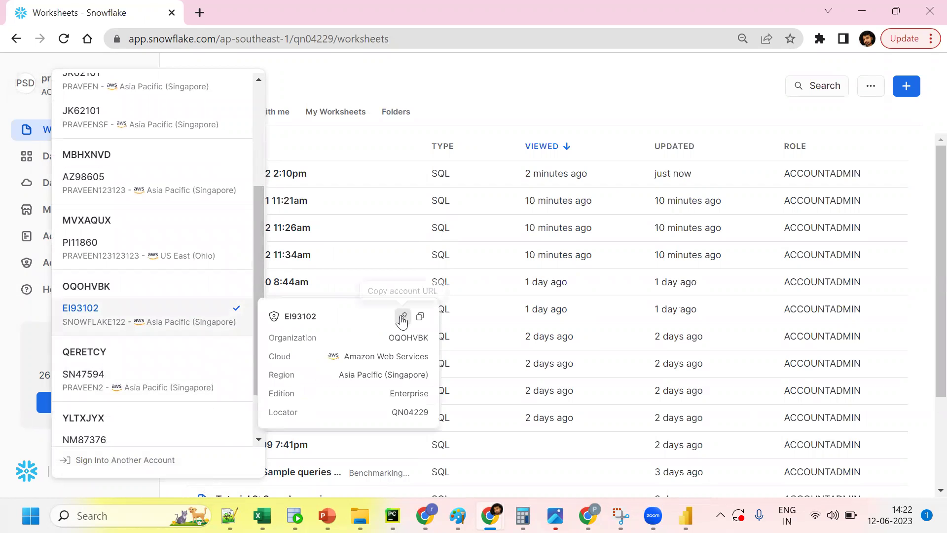
{"action": "left_click", "coordinate": [403, 318]}
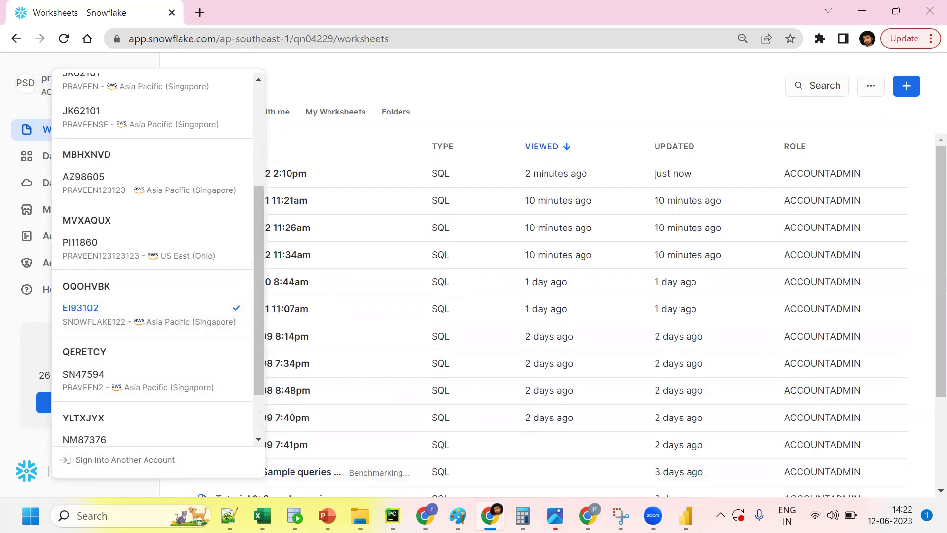
{"action": "key", "text": "alt+Tab"}
{"action": "type", "text": "https://qn04229.ap-southeast-1.snowflakecomputing.com"}
{"action": "key", "text": "ctrl+a"}
{"action": "key", "text": "Home"}
{"action": "key", "text": "Delete"}
{"action": "key", "text": "Delete"}
{"action": "key", "text": "Delete"}
{"action": "key", "text": "Delete"}
{"action": "key", "text": "Delete"}
{"action": "key", "text": "Delete"}
{"action": "key", "text": "Delete"}
{"action": "key", "text": "Delete"}
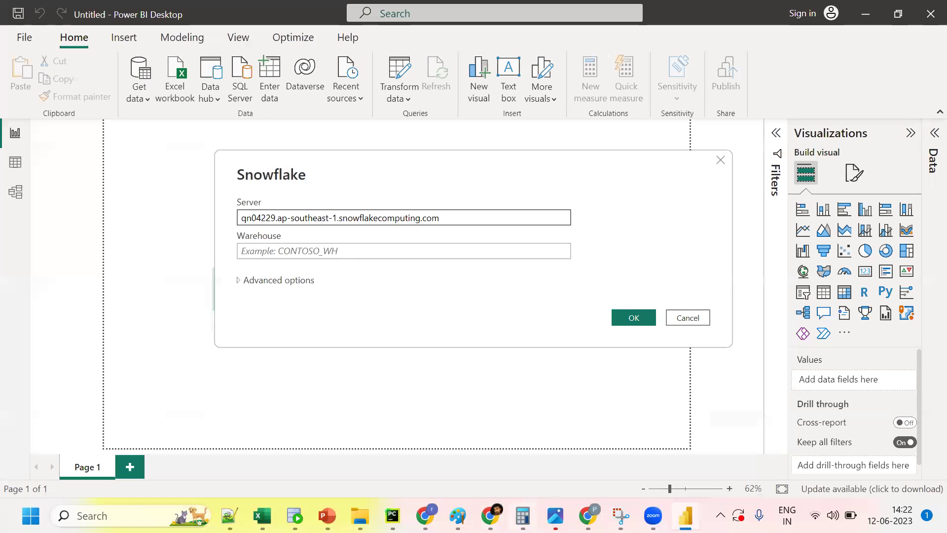
Step: Open your first Snowflake worksheet to review the EMPLOYEE results, then return to Power BI
{"action": "mouse_move", "coordinate": [490, 515]}
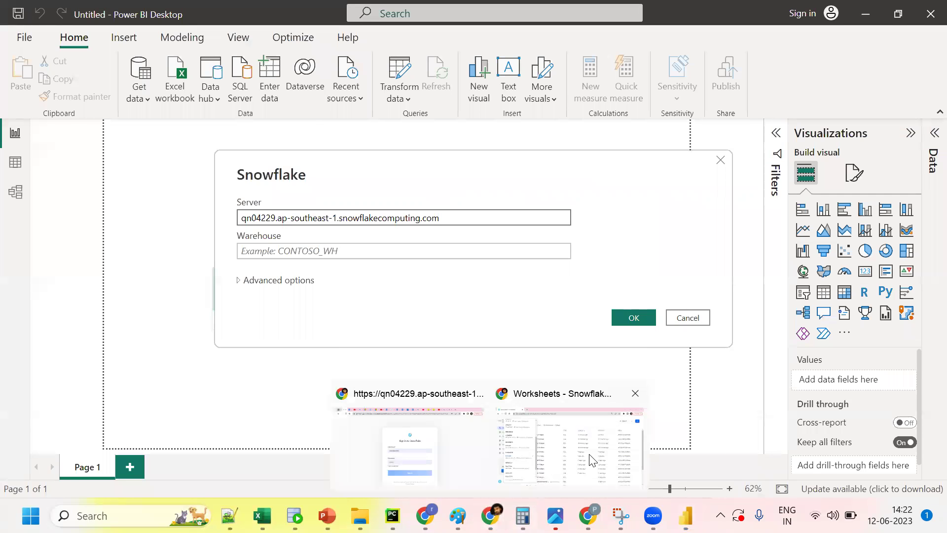
{"action": "left_click", "coordinate": [590, 460]}
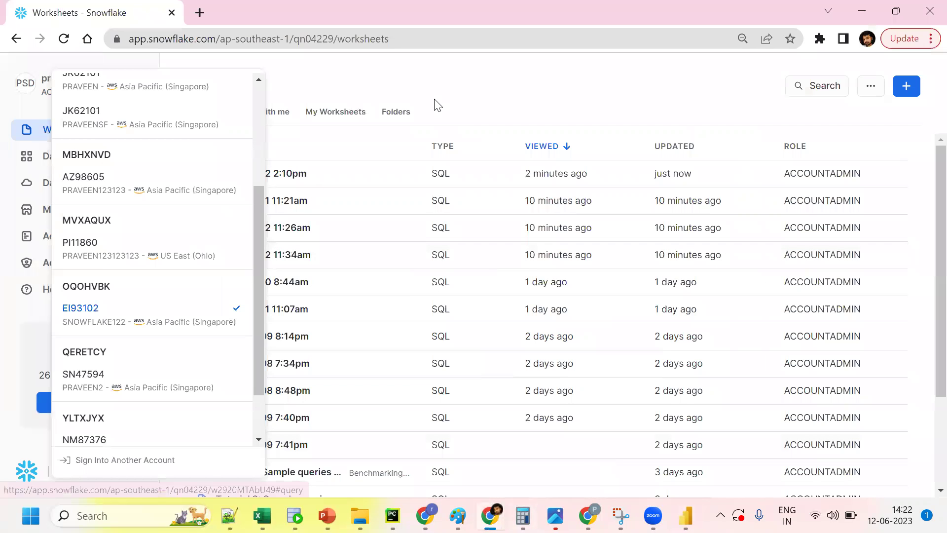
{"action": "left_click", "coordinate": [465, 101]}
{"action": "left_click", "coordinate": [349, 114]}
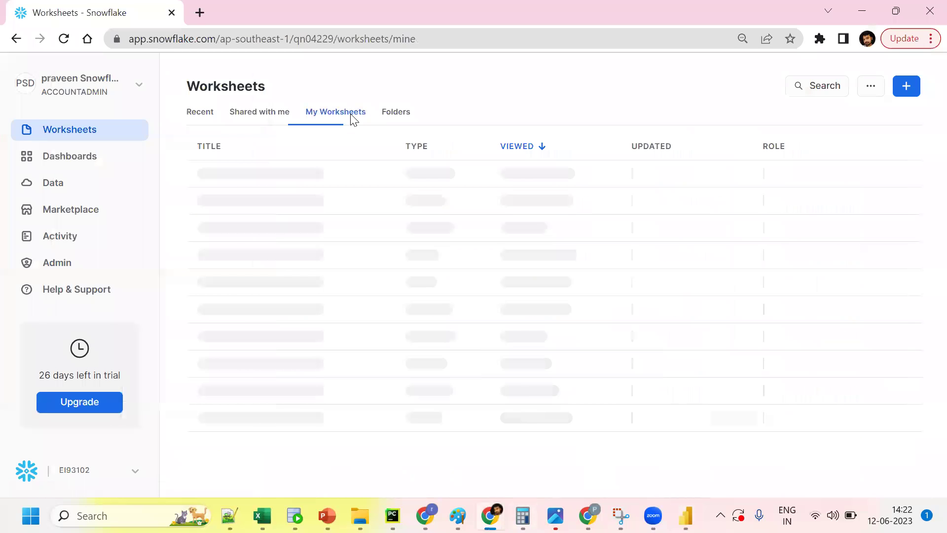
{"action": "left_click", "coordinate": [719, 174]}
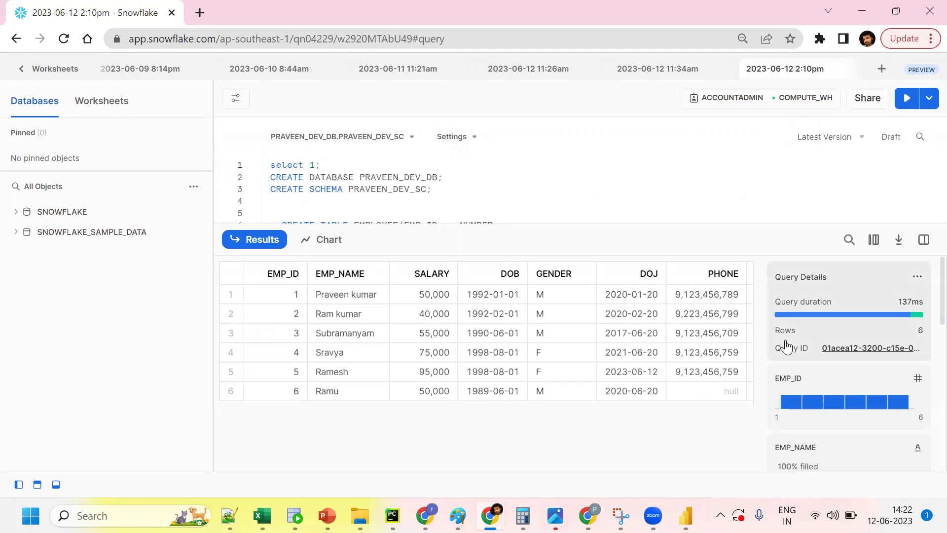
{"action": "key", "text": "alt+Tab"}
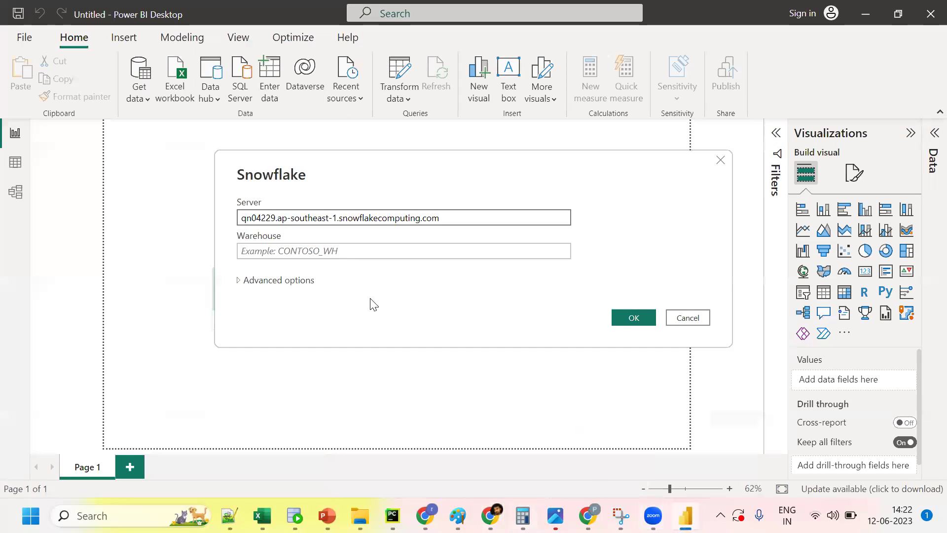
Step: Enter warehouse COMPUTE_WH and connect, opening the Navigator with PRAVEEN_DEV_DB listed
{"action": "left_click", "coordinate": [345, 252]}
{"action": "type", "text": "COMPUTE_WH"}
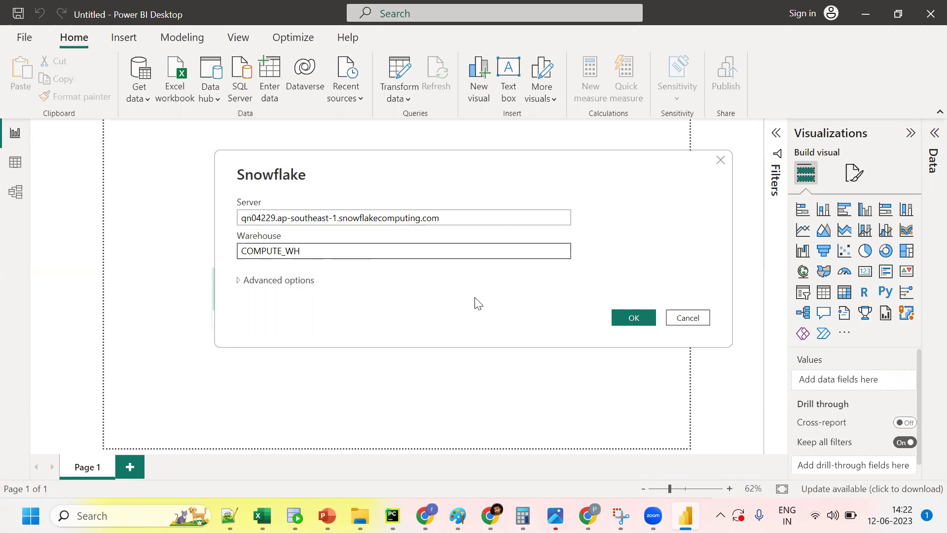
{"action": "left_click", "coordinate": [617, 324]}
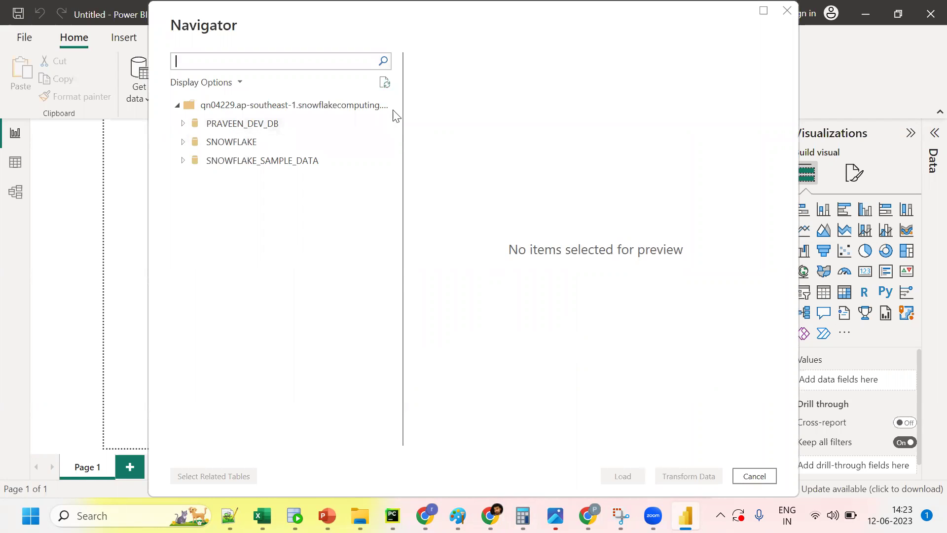
Step: In Navigator, preview and tick EMPLOYEE under PRAVEEN_DEV_DB > PRAVEEN_DEV_SC, then load it
{"action": "left_click", "coordinate": [183, 124]}
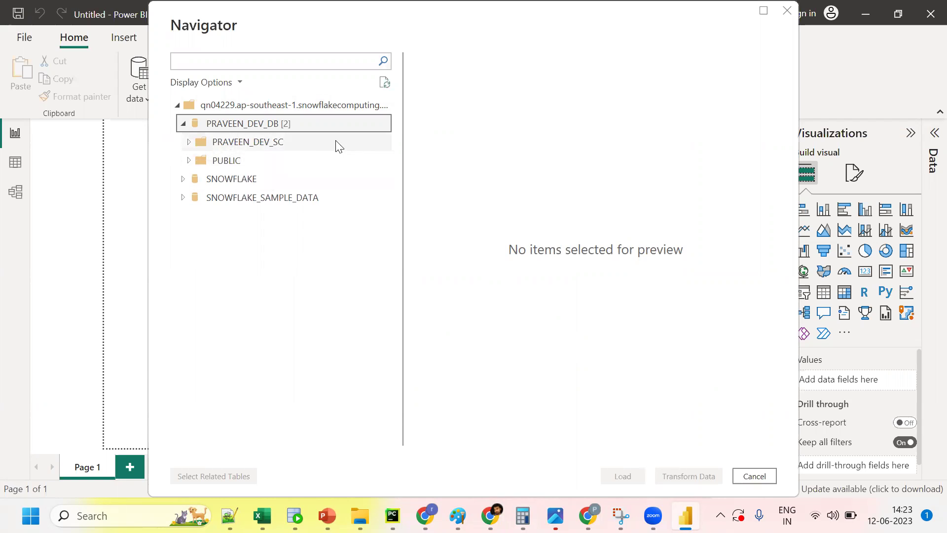
{"action": "left_click", "coordinate": [188, 143]}
{"action": "left_click", "coordinate": [189, 143]}
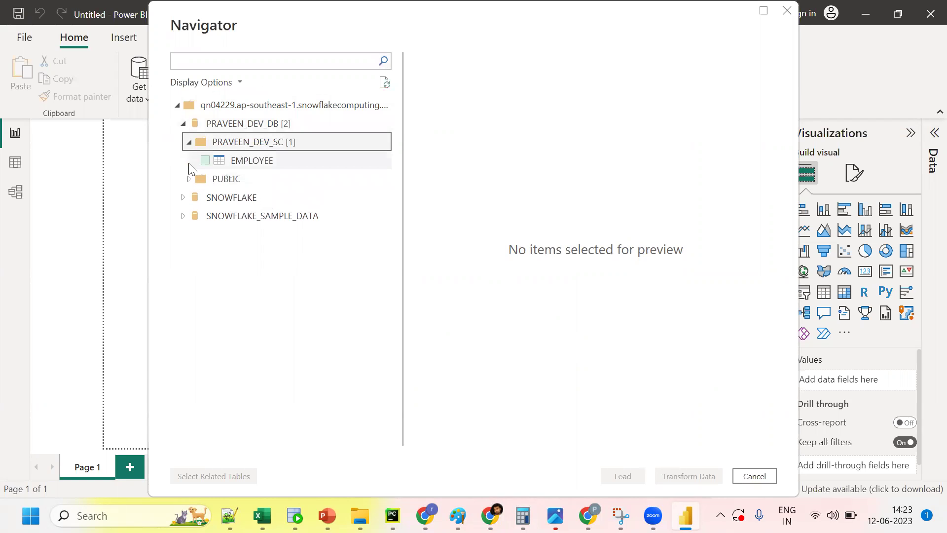
{"action": "left_click", "coordinate": [231, 167]}
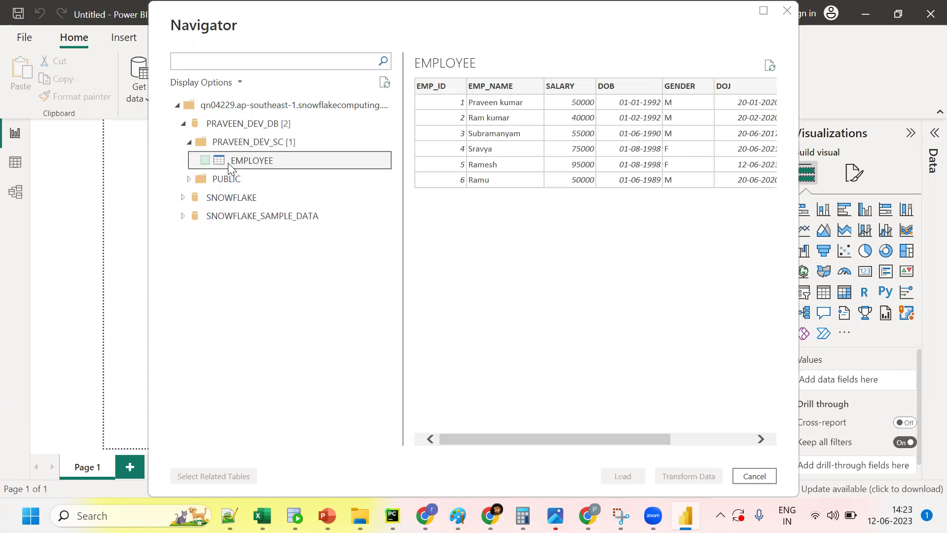
{"action": "left_click", "coordinate": [205, 161]}
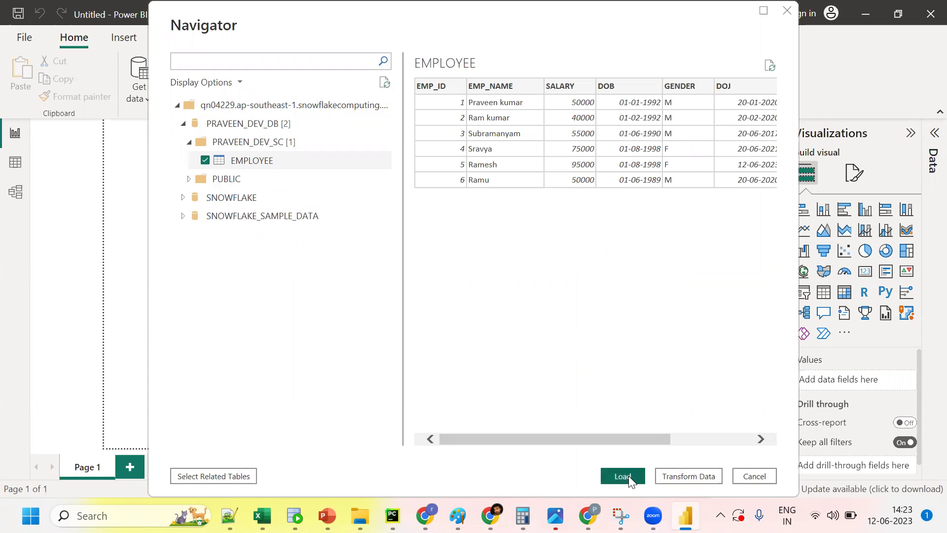
{"action": "left_click", "coordinate": [622, 477]}
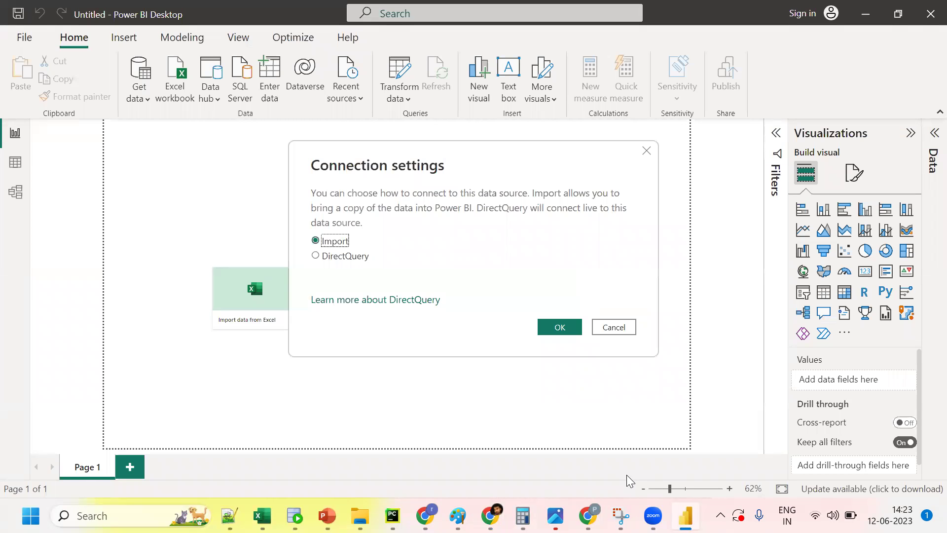
Step: Confirm Import mode and view the loaded EMPLOYEE table's 6 rows in Data view
{"action": "left_click", "coordinate": [562, 328]}
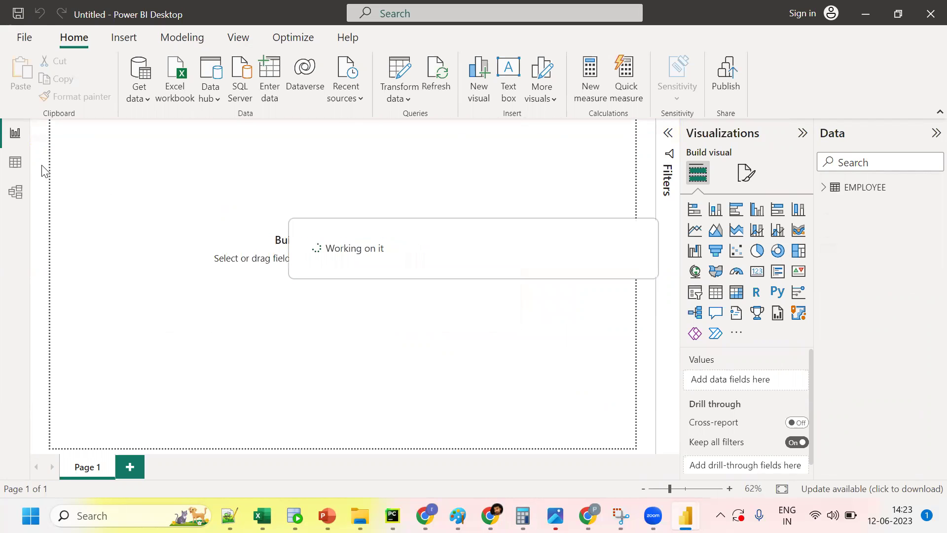
{"action": "left_click", "coordinate": [15, 163]}
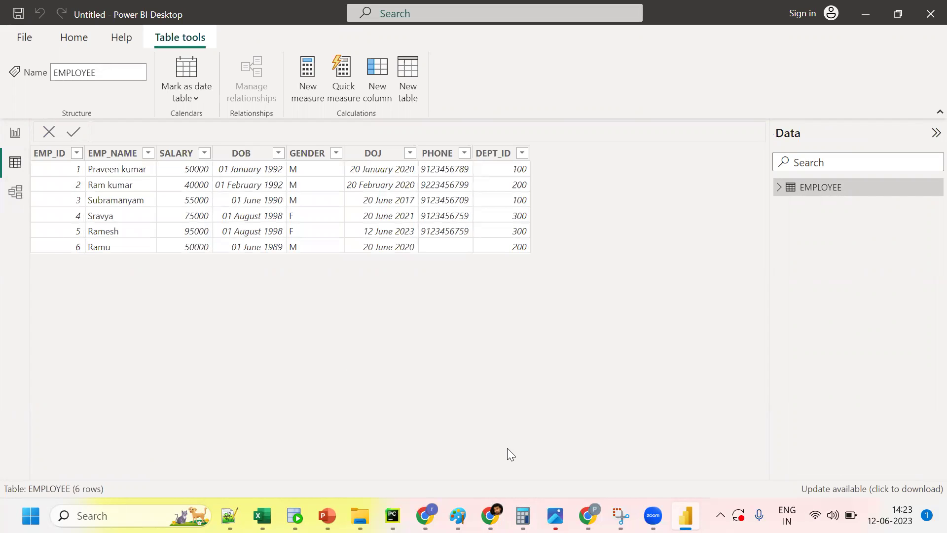
Step: Compare the data with the Snowflake worksheet in Chrome, then return to Power BI's Report view
{"action": "mouse_move", "coordinate": [490, 516]}
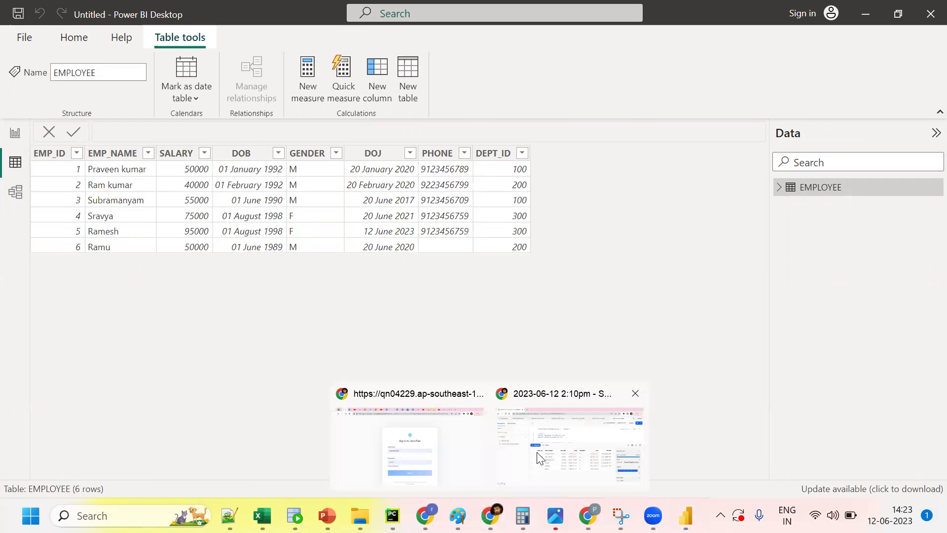
{"action": "left_click", "coordinate": [539, 458]}
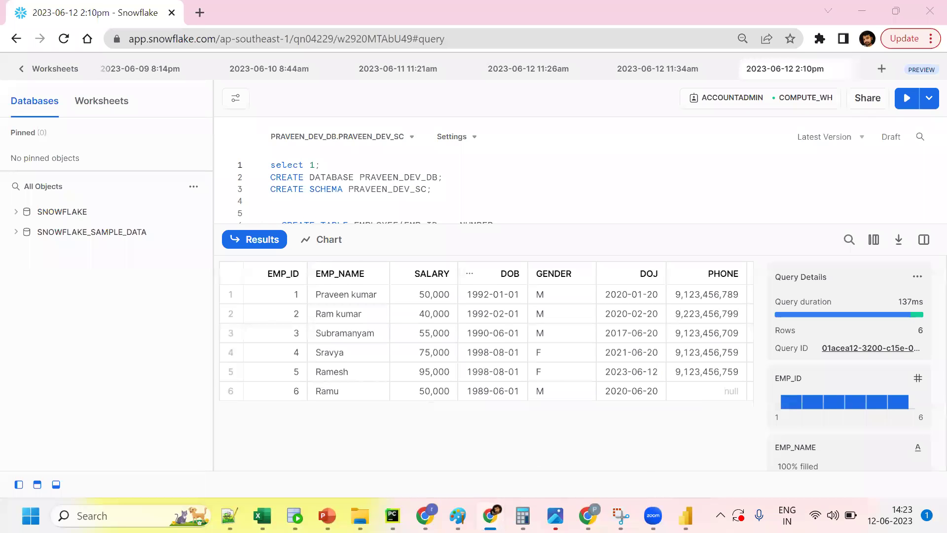
{"action": "mouse_move", "coordinate": [490, 515]}
{"action": "left_click", "coordinate": [685, 516]}
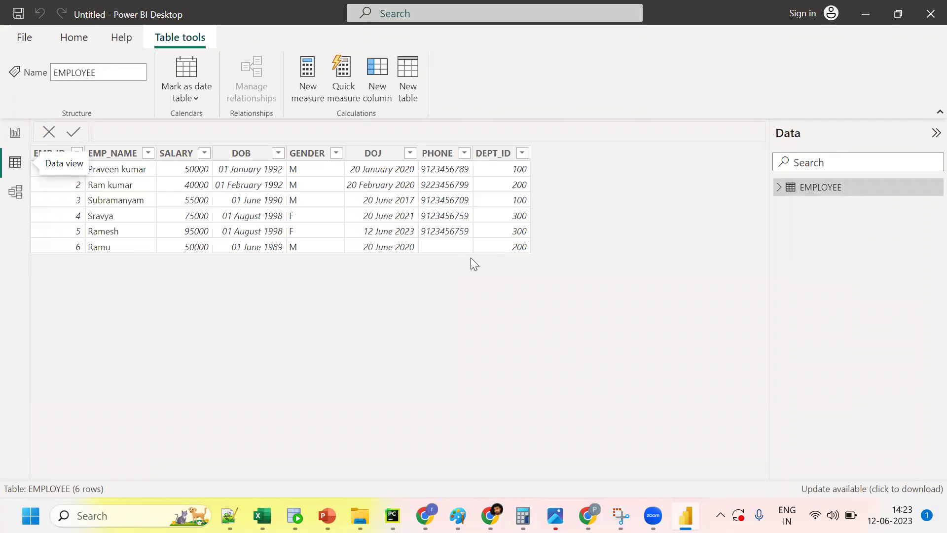
{"action": "left_click", "coordinate": [15, 133]}
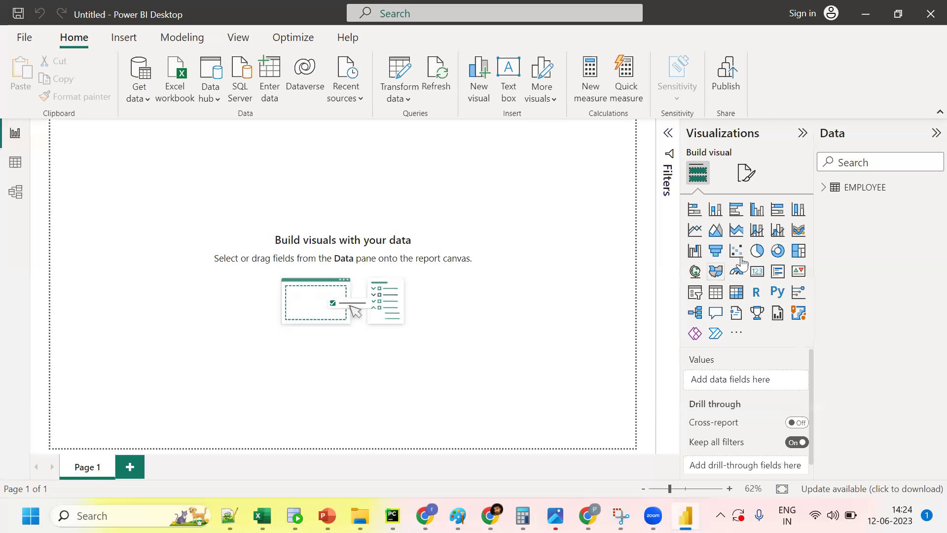
Step: Add a clustered column chart with EMP_NAME and SALARY on the X-axis and SALARY on the Y-axis
{"action": "left_click", "coordinate": [757, 210]}
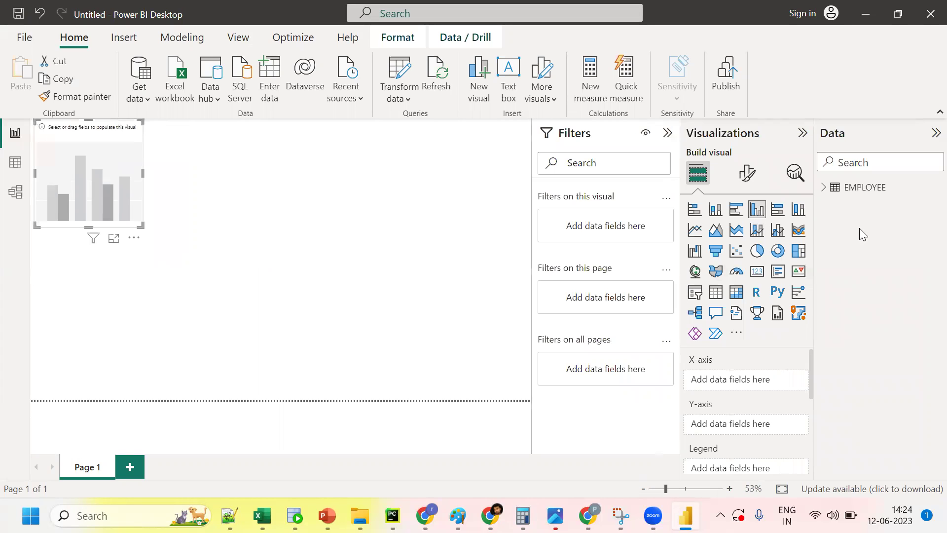
{"action": "left_click", "coordinate": [825, 188]}
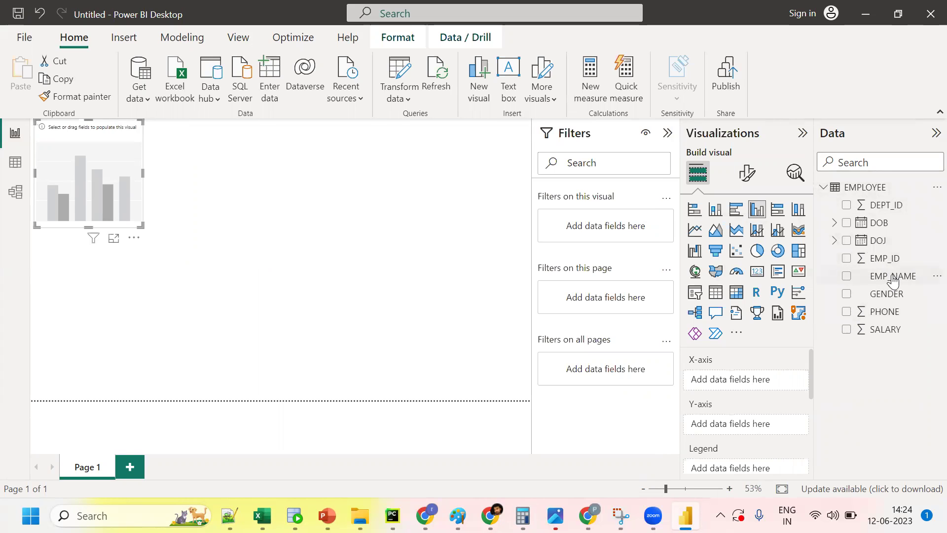
{"action": "left_click_drag", "start_coordinate": [894, 279], "coordinate": [373, 284]}
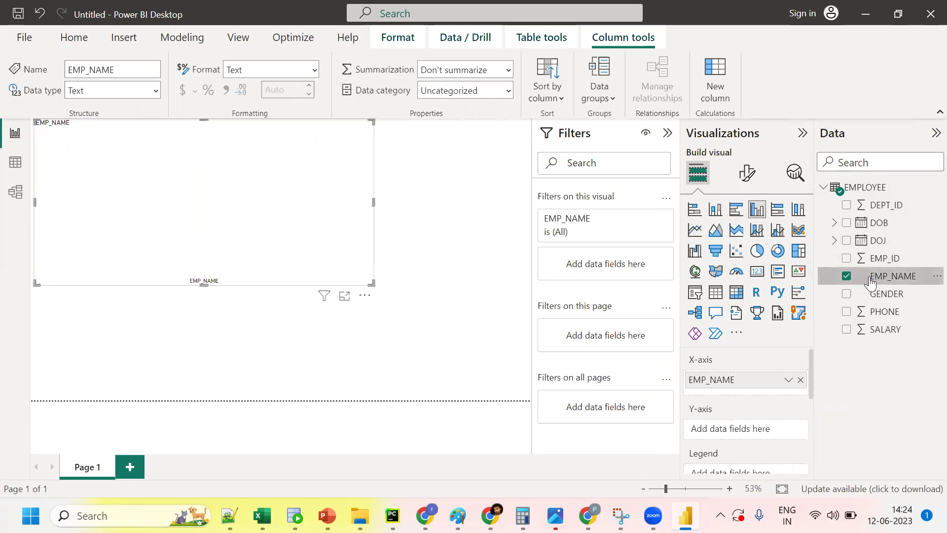
{"action": "left_click_drag", "start_coordinate": [891, 329], "coordinate": [265, 276]}
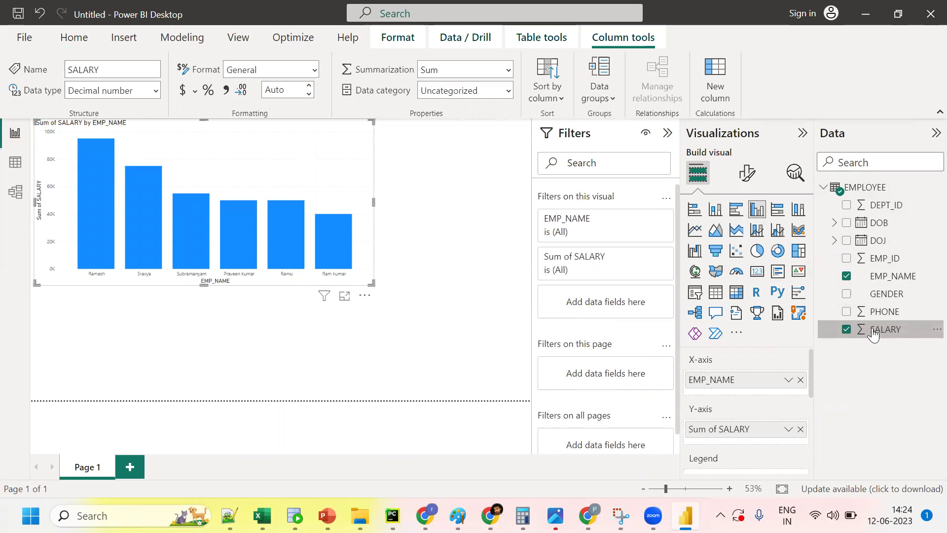
{"action": "left_click_drag", "start_coordinate": [883, 329], "coordinate": [743, 378]}
Step: Collapse the Filters pane and enlarge the chart to fill more of the page
{"action": "left_click_drag", "start_coordinate": [372, 285], "coordinate": [478, 342]}
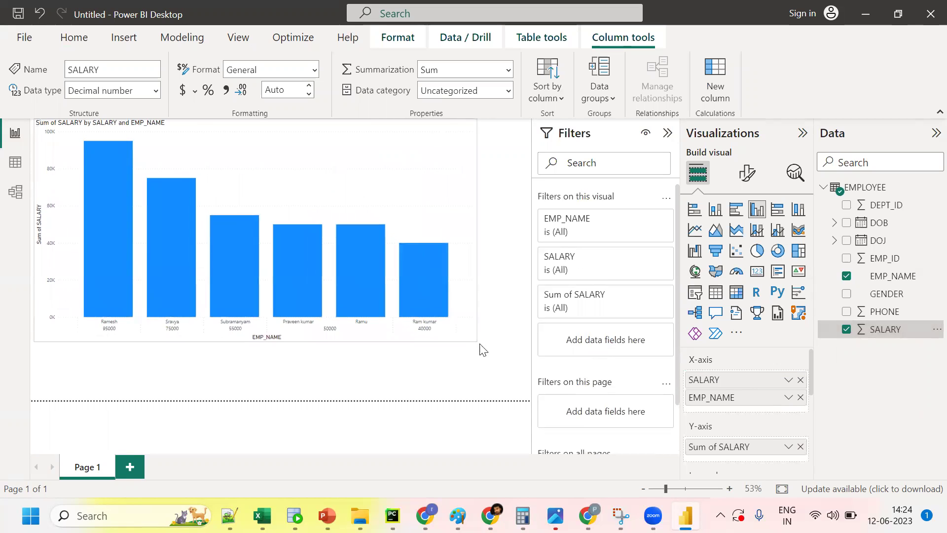
{"action": "left_click", "coordinate": [668, 132]}
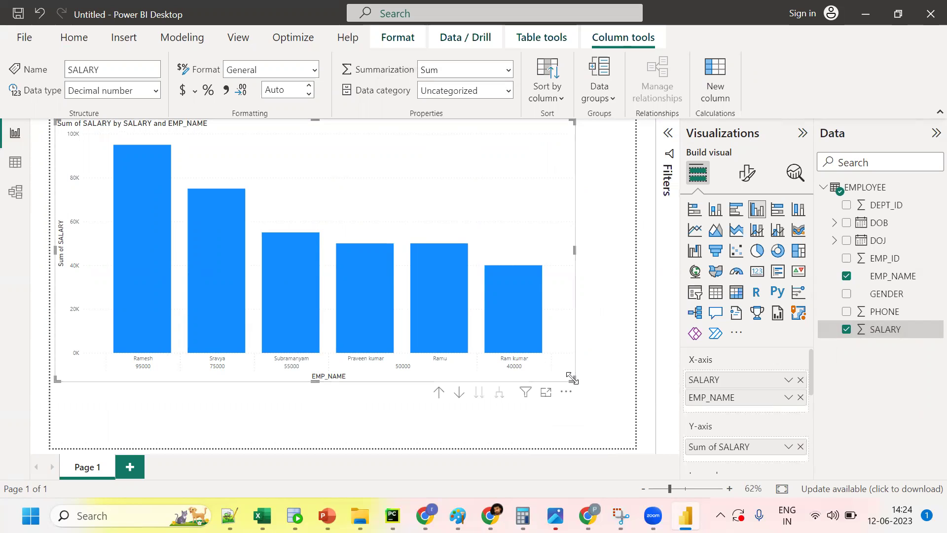
{"action": "left_click_drag", "start_coordinate": [574, 378], "coordinate": [593, 388]}
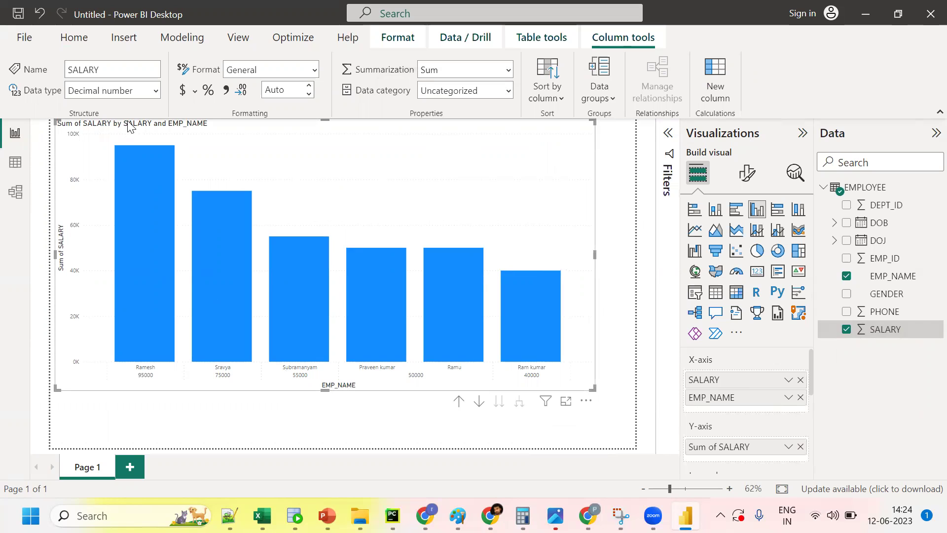
Step: Make the x-axis value labels bold at font size 15
{"action": "left_click", "coordinate": [745, 174]}
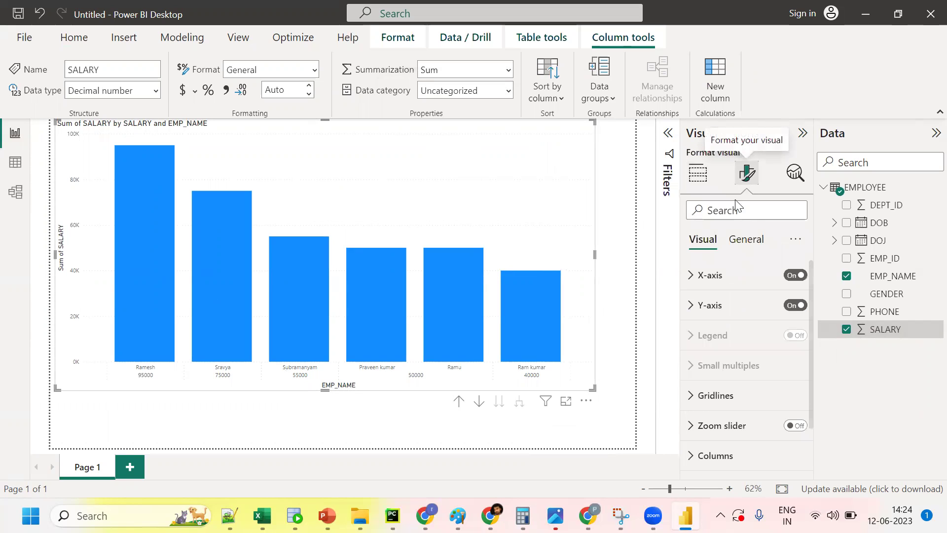
{"action": "left_click", "coordinate": [694, 276]}
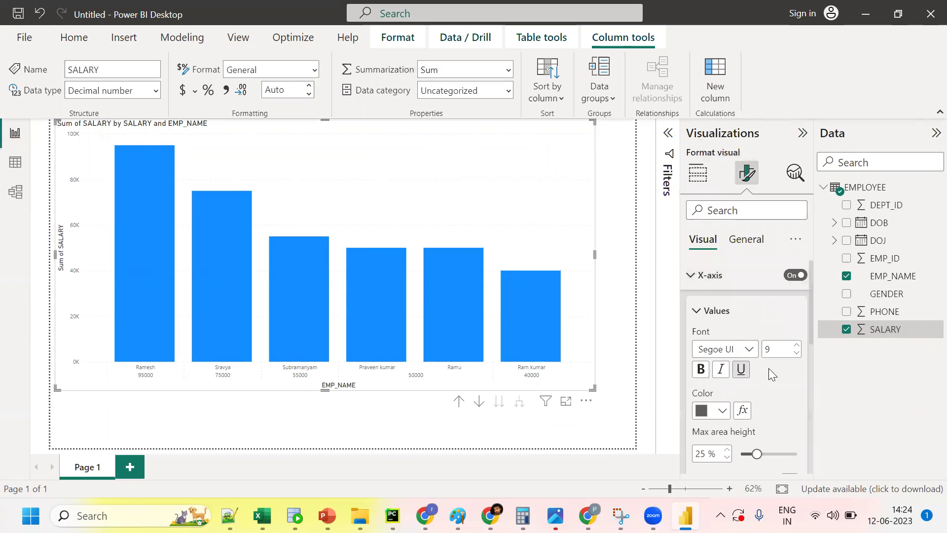
{"action": "left_click", "coordinate": [706, 370]}
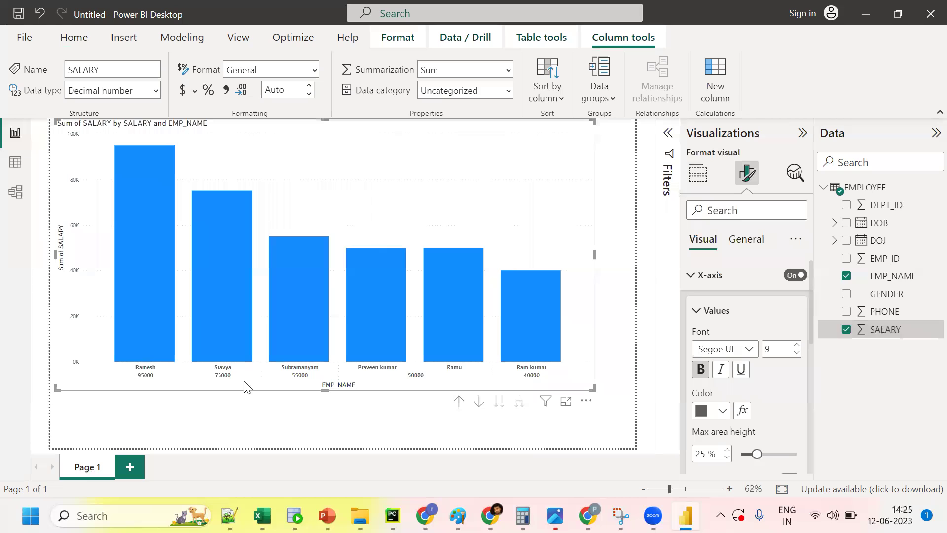
{"action": "left_click", "coordinate": [701, 370]}
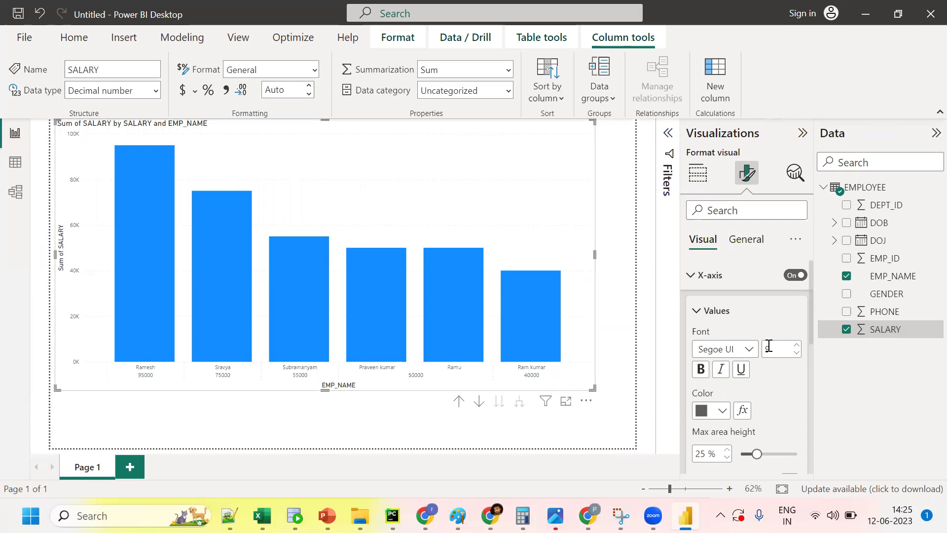
{"action": "key", "text": "BackSpace"}
{"action": "type", "text": "15"}
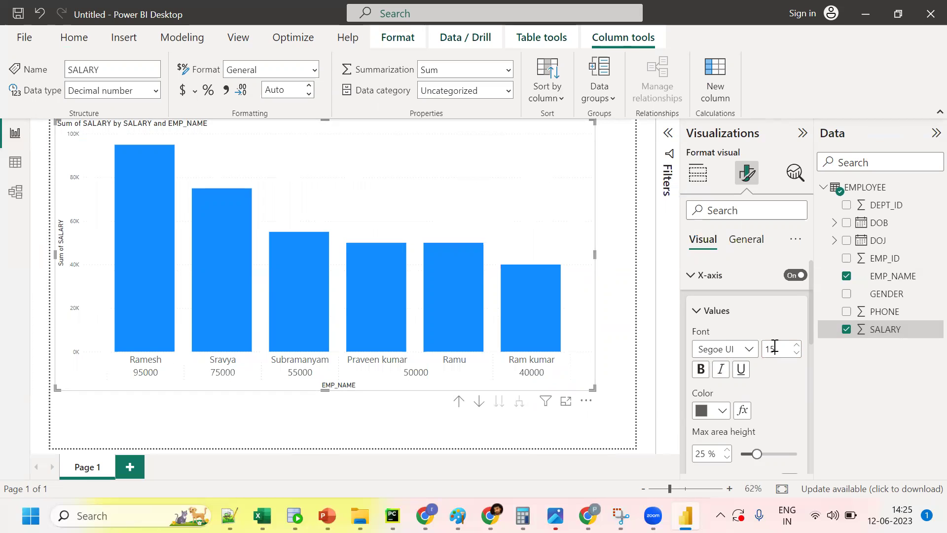
{"action": "left_click", "coordinate": [701, 371]}
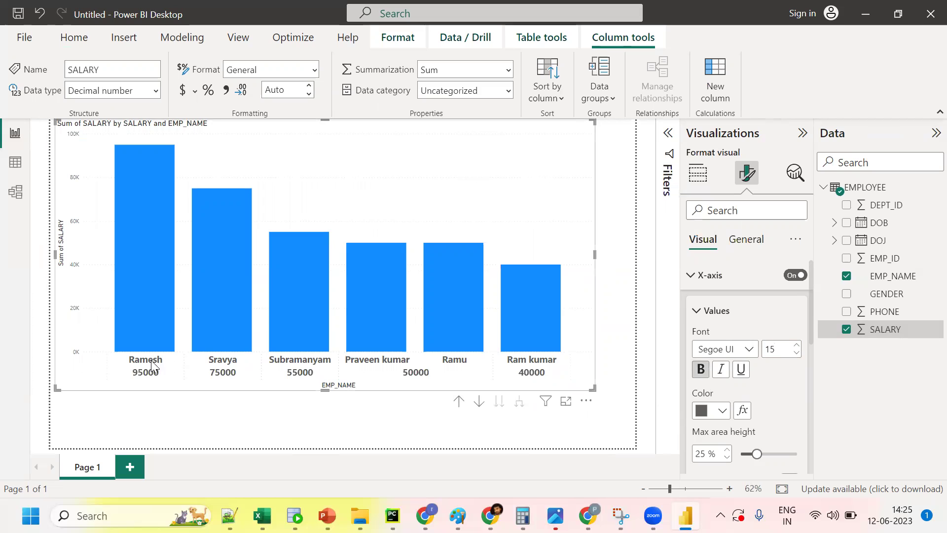
Step: Colour the x-axis labels black, after trying dark orange and pink
{"action": "left_click", "coordinate": [705, 412]}
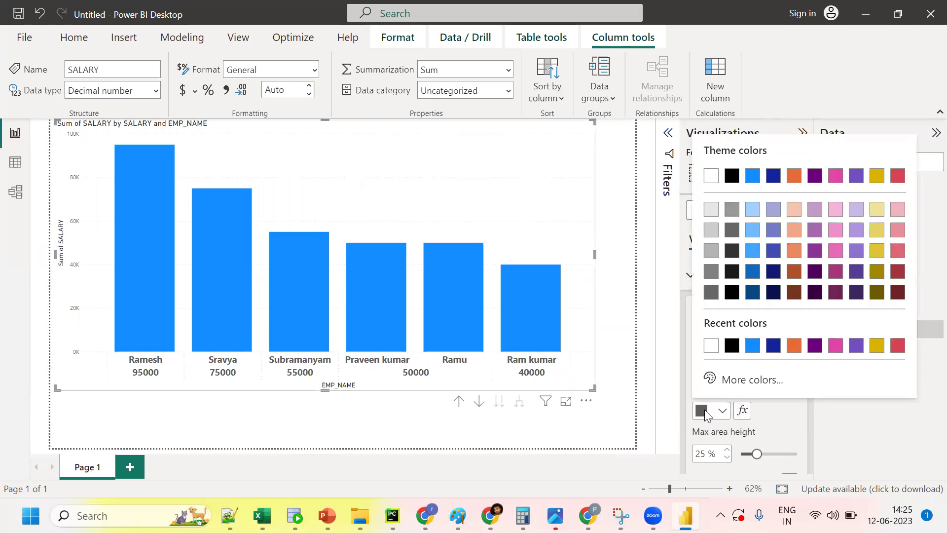
{"action": "left_click", "coordinate": [794, 271]}
{"action": "left_click", "coordinate": [722, 410]}
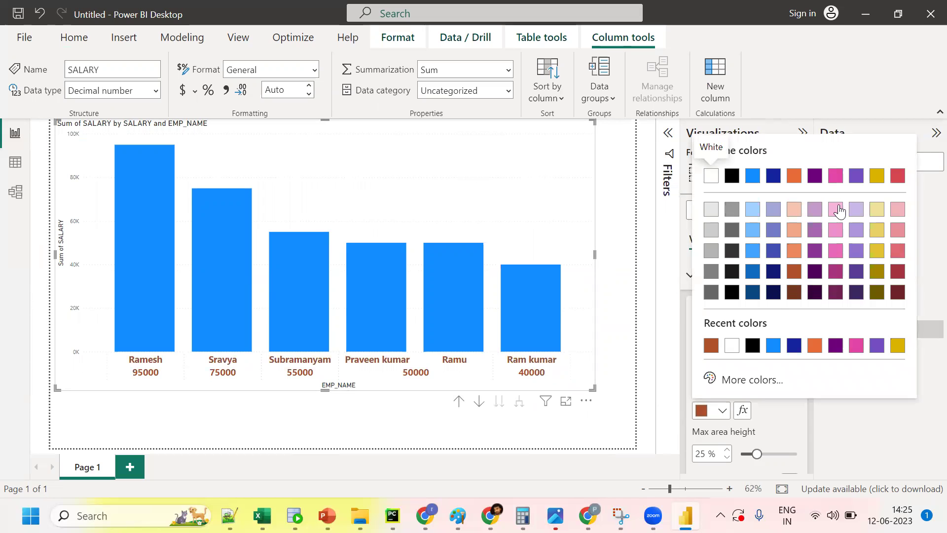
{"action": "left_click", "coordinate": [838, 175]}
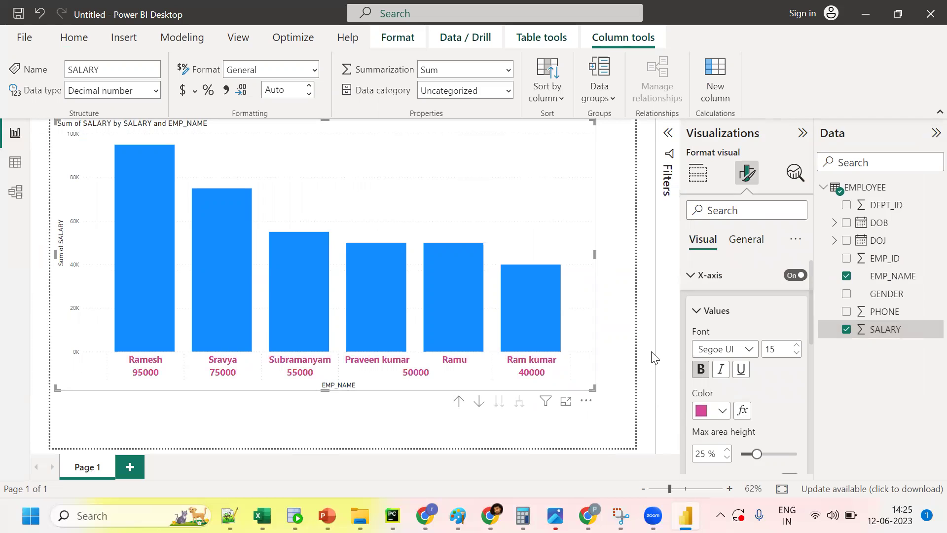
{"action": "left_click", "coordinate": [722, 410]}
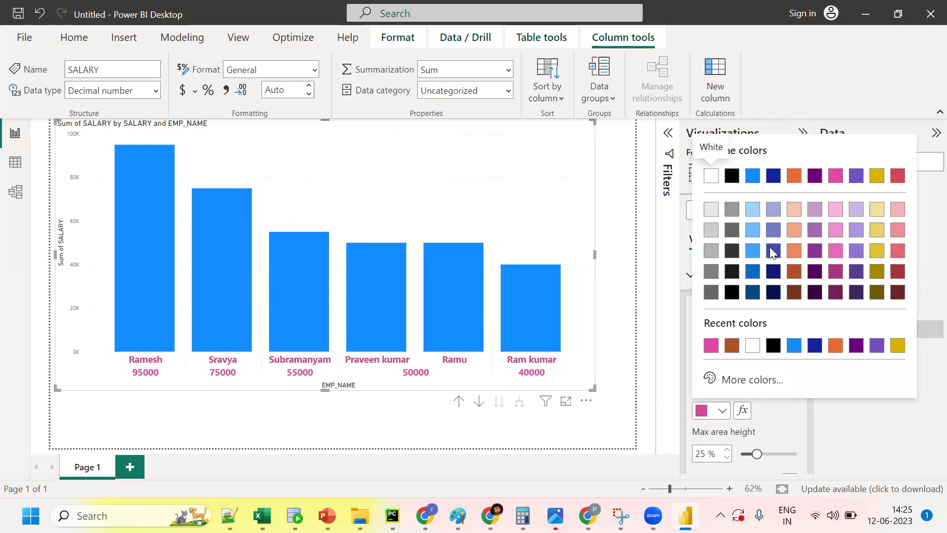
{"action": "left_click", "coordinate": [733, 293]}
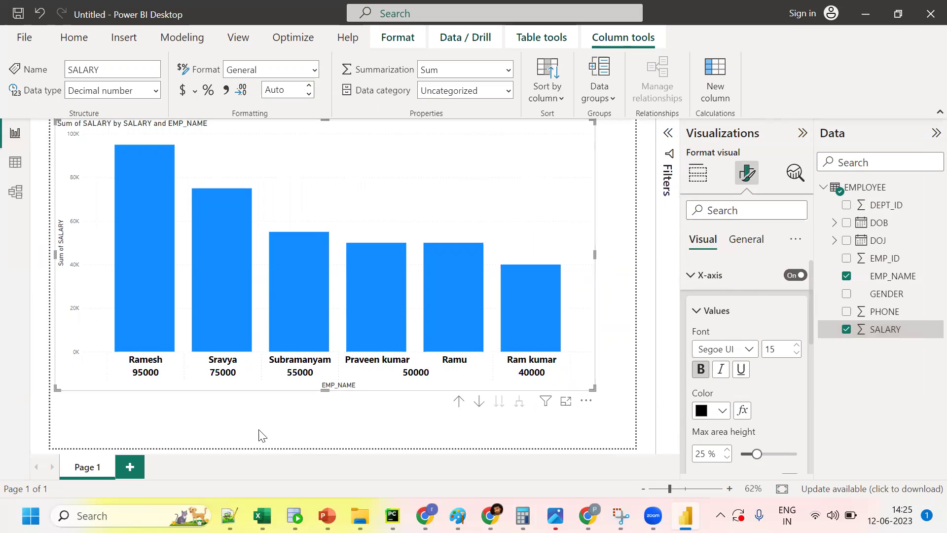
Step: Change the x-axis label font size to 17, then back to 15
{"action": "double_click", "coordinate": [776, 351]}
{"action": "key", "text": "BackSpace"}
{"action": "type", "text": "17"}
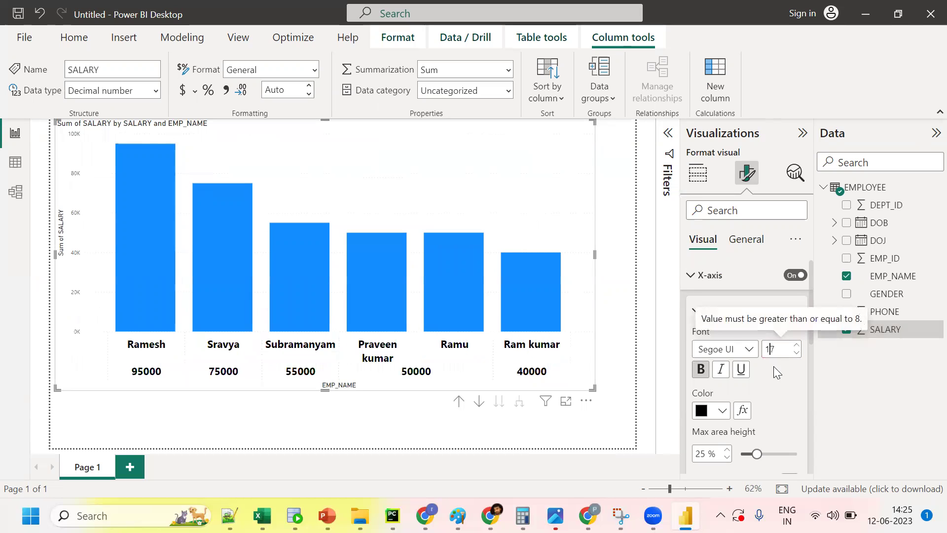
{"action": "double_click", "coordinate": [782, 347]}
{"action": "key", "text": "BackSpace"}
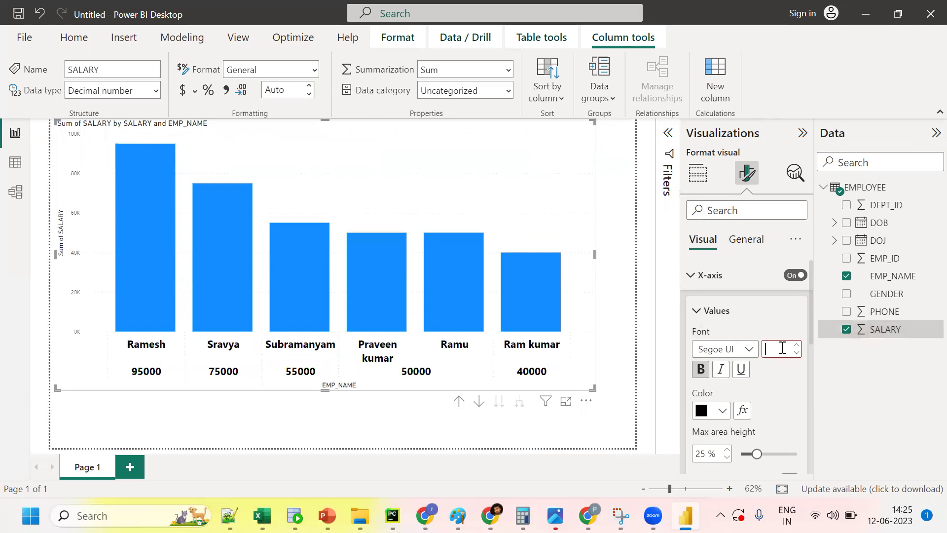
{"action": "type", "text": "15"}
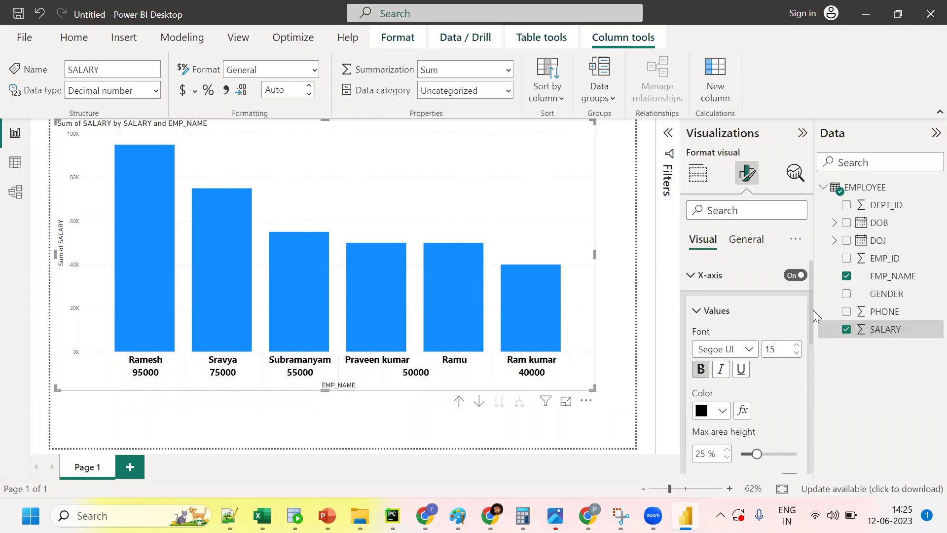
Step: Set the x-axis title text to 'Employee Salary Details'
{"action": "left_click_drag", "start_coordinate": [812, 337], "coordinate": [813, 383]}
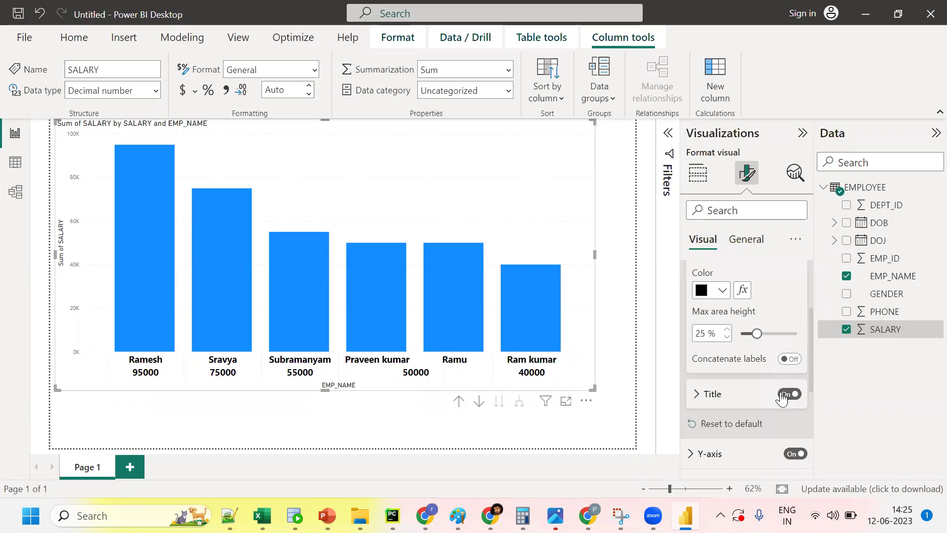
{"action": "left_click", "coordinate": [703, 401]}
{"action": "left_click", "coordinate": [720, 427]}
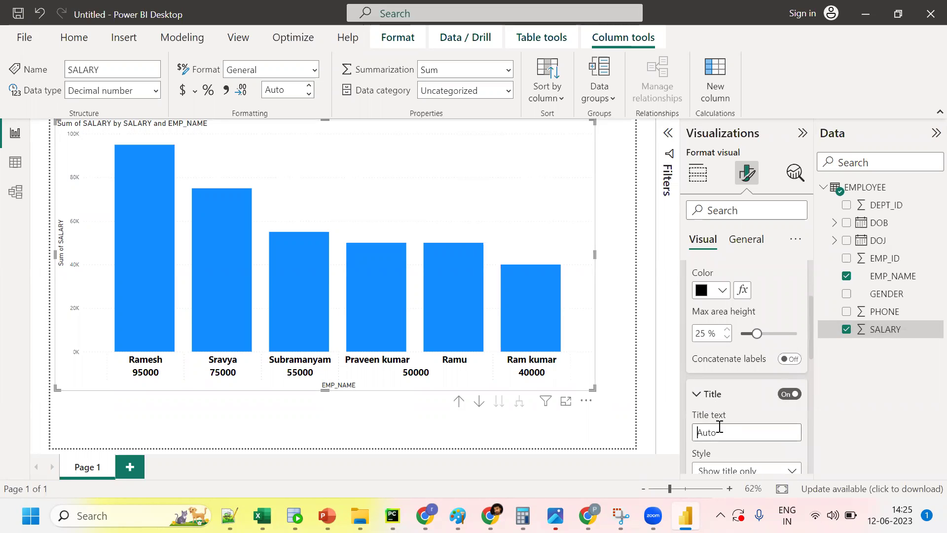
{"action": "type", "text": "e"}
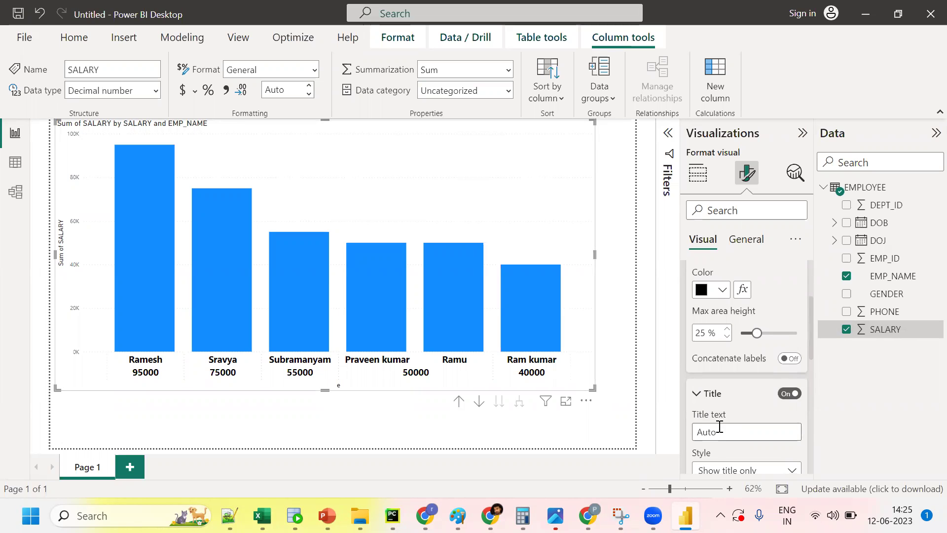
{"action": "type", "text": "Employee Salary Details"}
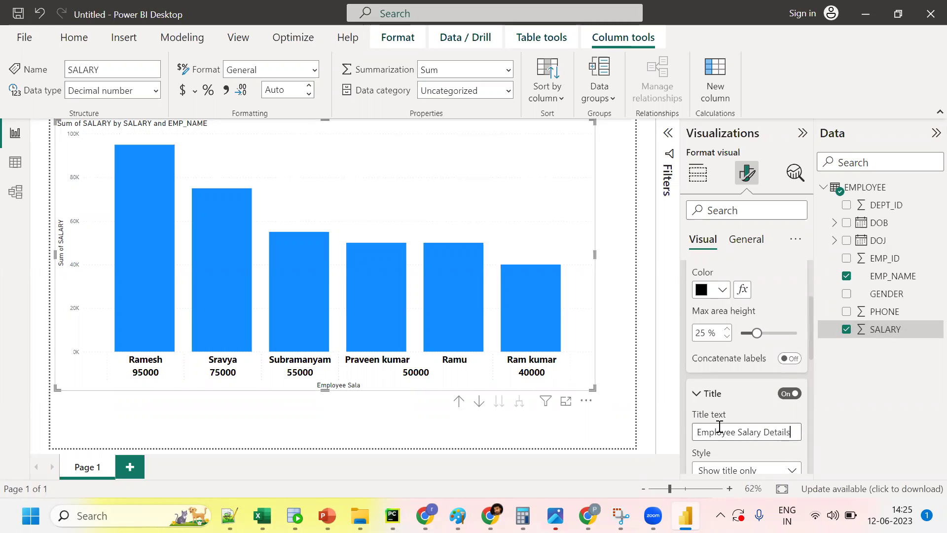
Step: Make the x-axis title bold with font size 17
{"action": "left_click_drag", "start_coordinate": [810, 334], "coordinate": [812, 376]}
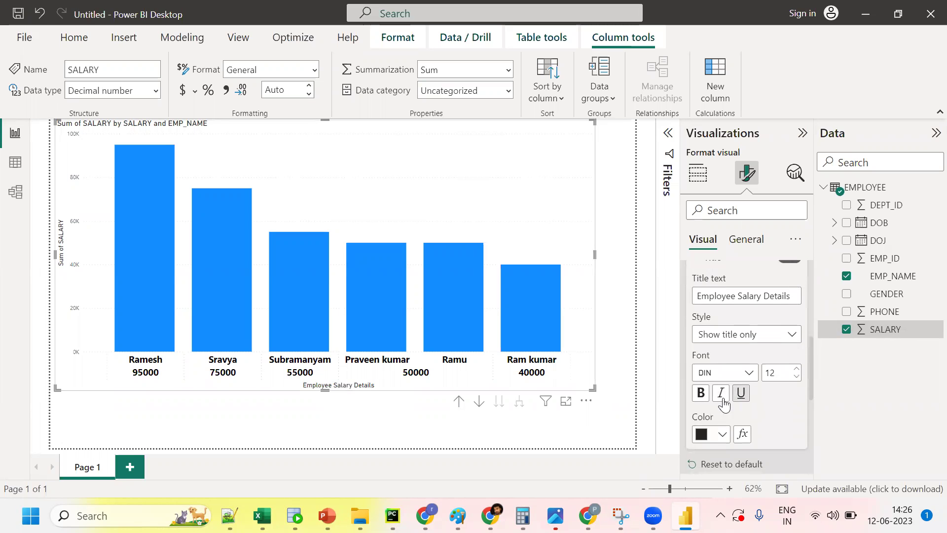
{"action": "left_click", "coordinate": [700, 393]}
{"action": "key", "text": "BackSpace"}
{"action": "key", "text": "BackSpace"}
{"action": "type", "text": "17"}
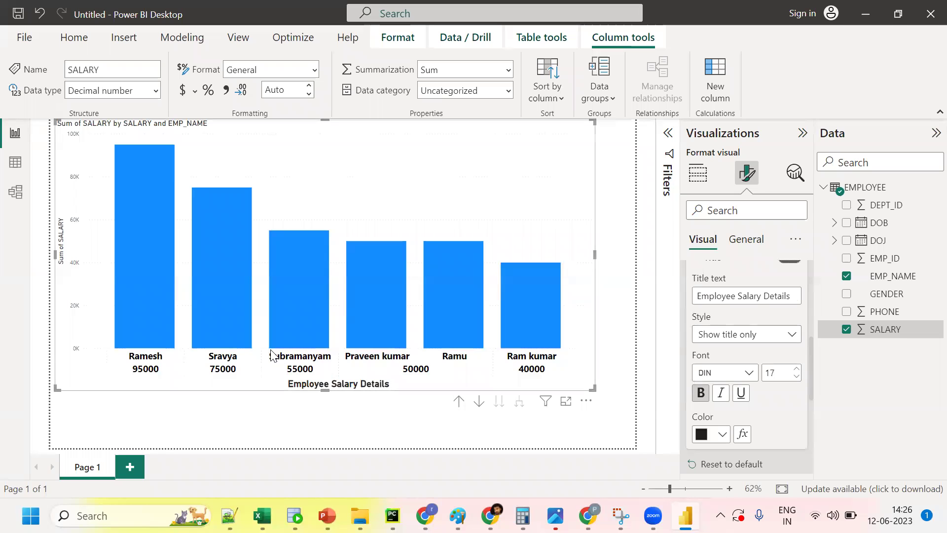
{"action": "left_click_drag", "start_coordinate": [810, 355], "coordinate": [809, 412]}
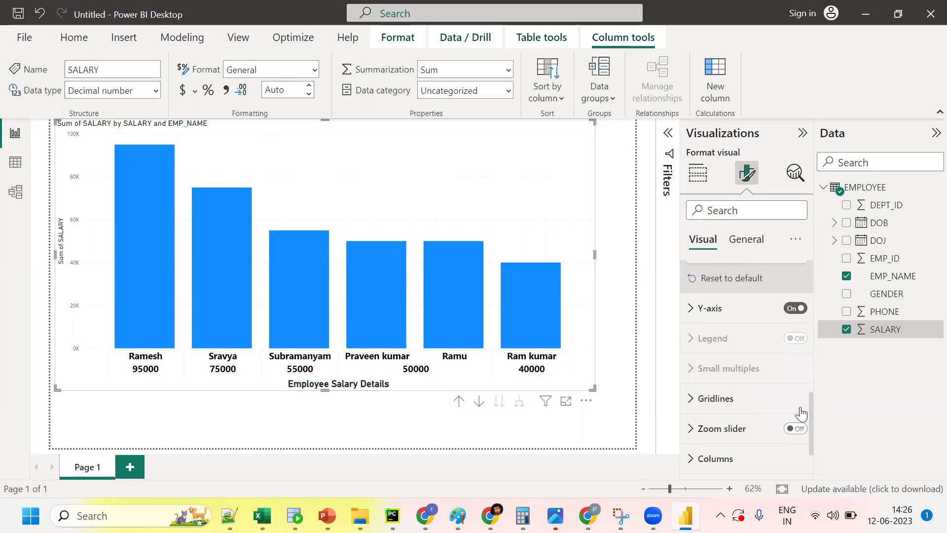
Step: Set the y-axis title text to 'Salary Range'
{"action": "left_click", "coordinate": [693, 311]}
{"action": "scroll", "coordinate": [811, 352], "scroll_direction": "up", "scroll_amount": 3}
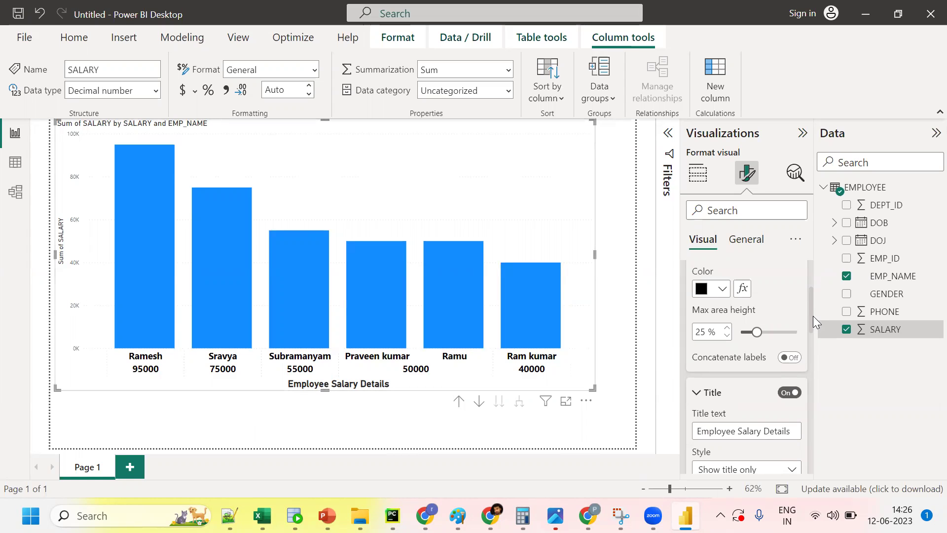
{"action": "left_click_drag", "start_coordinate": [813, 314], "coordinate": [813, 367]}
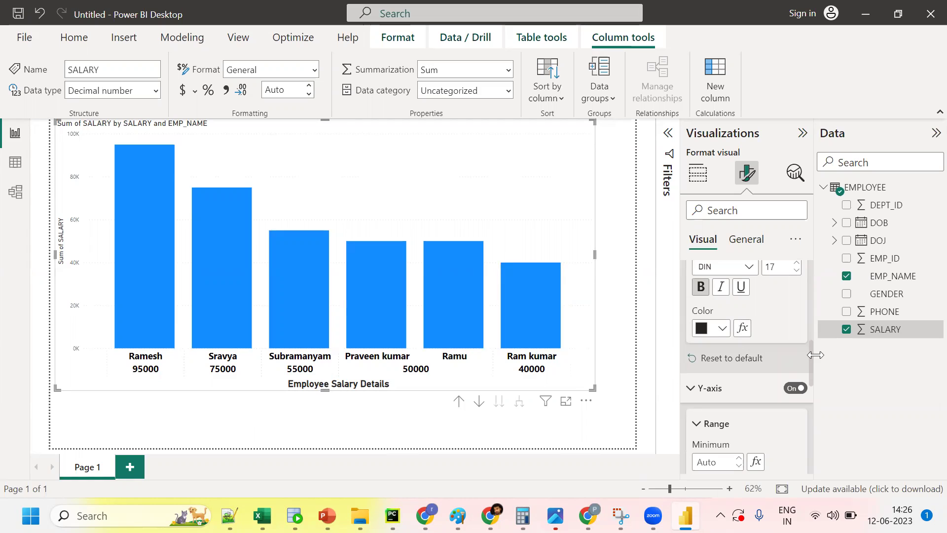
{"action": "left_click", "coordinate": [691, 390]}
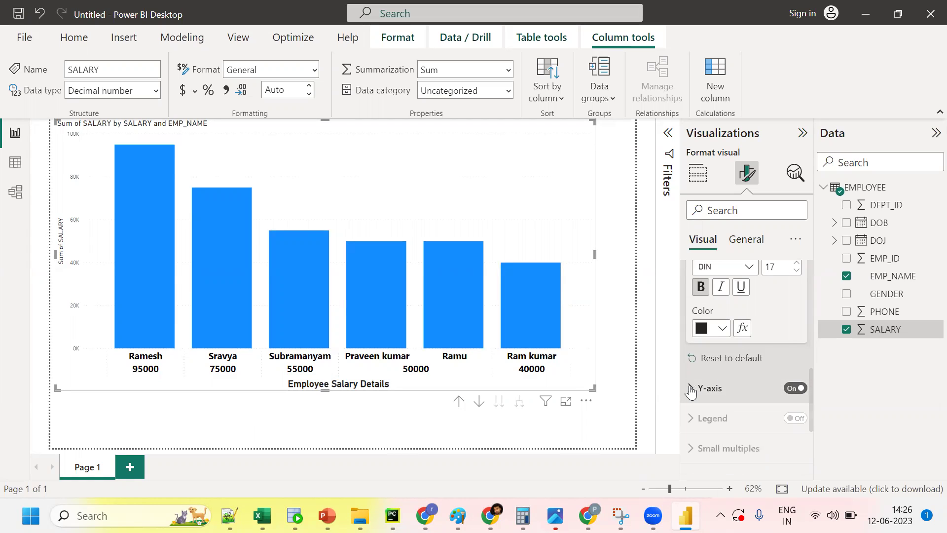
{"action": "left_click", "coordinate": [691, 389]}
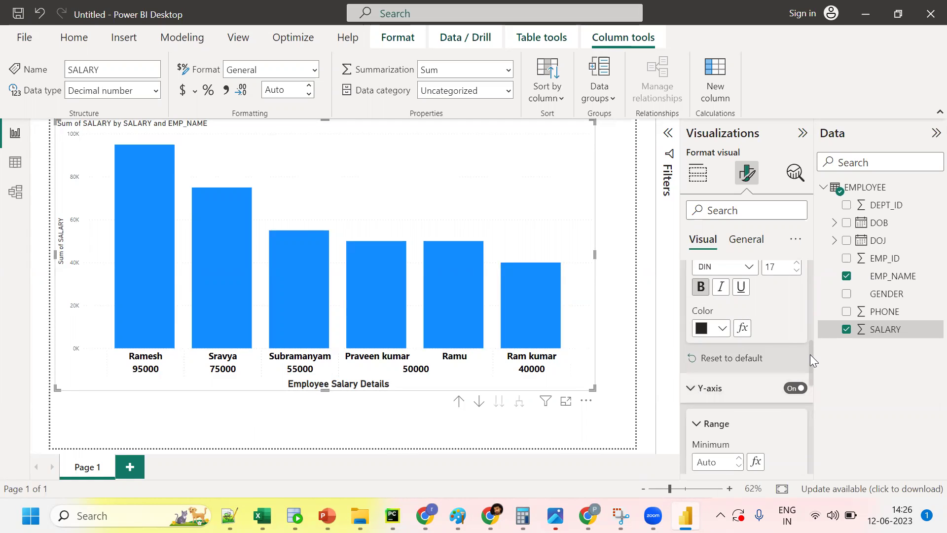
{"action": "left_click_drag", "start_coordinate": [813, 360], "coordinate": [812, 406]}
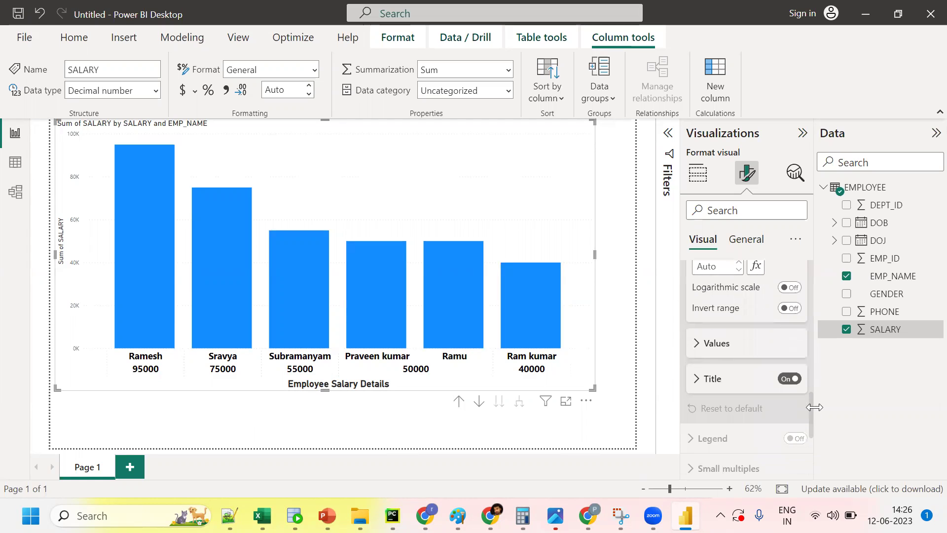
{"action": "left_click", "coordinate": [697, 376]}
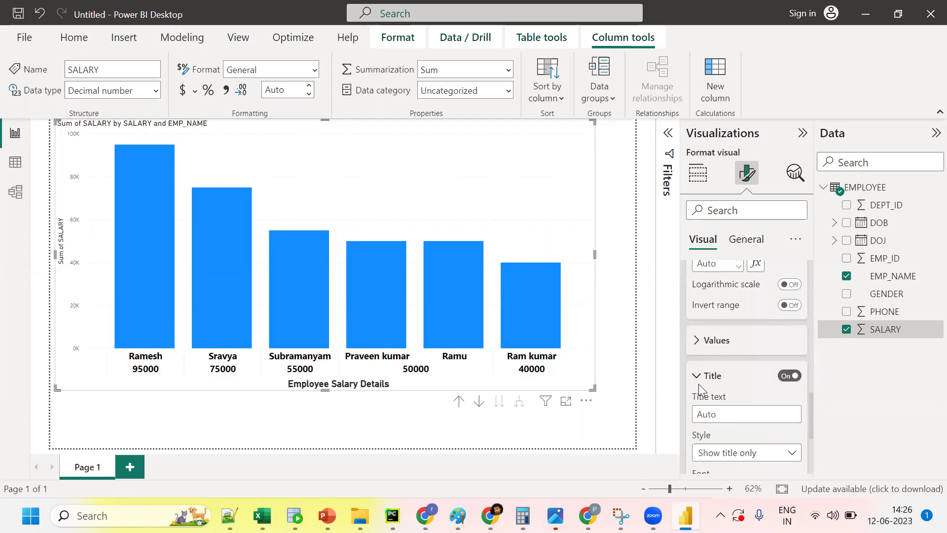
{"action": "left_click", "coordinate": [721, 419]}
{"action": "type", "text": "Salary Range"}
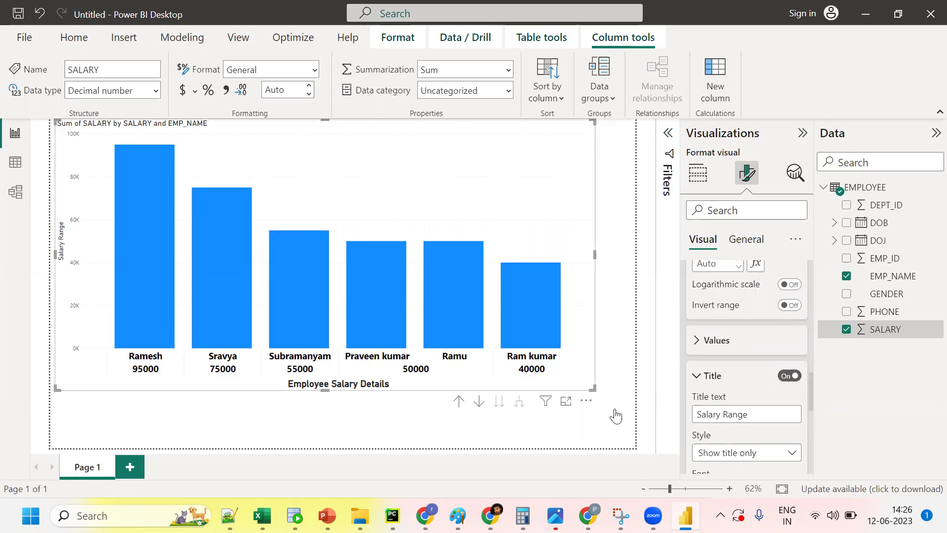
Step: Make the y-axis title bold with font size 17
{"action": "left_click_drag", "start_coordinate": [810, 399], "coordinate": [810, 423]}
{"action": "left_click", "coordinate": [701, 384]}
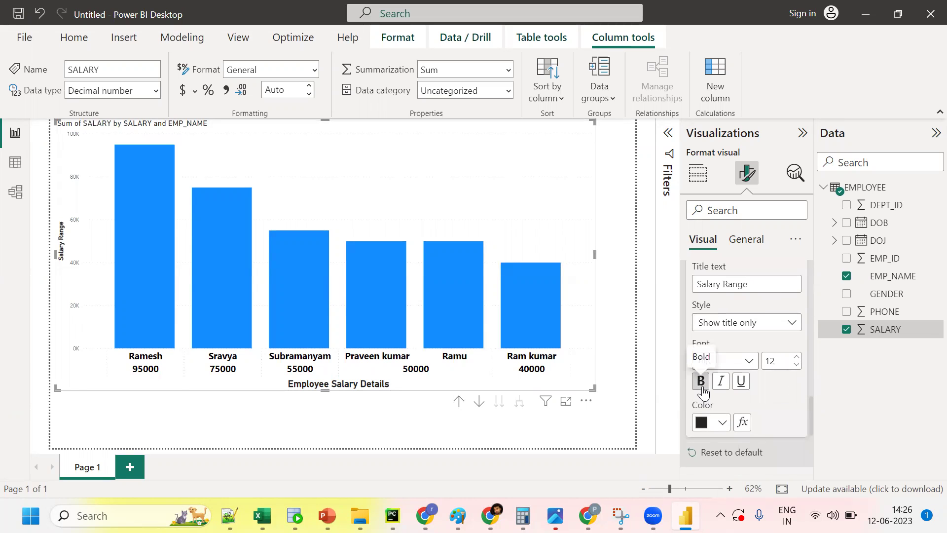
{"action": "left_click", "coordinate": [783, 360]}
{"action": "key", "text": "BackSpace"}
{"action": "key", "text": "BackSpace"}
{"action": "type", "text": "1"}
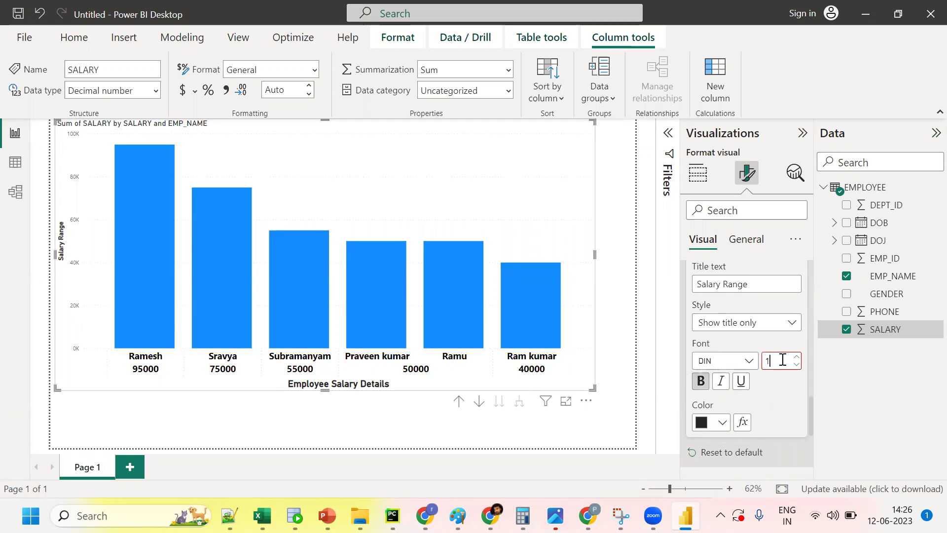
{"action": "type", "text": "7"}
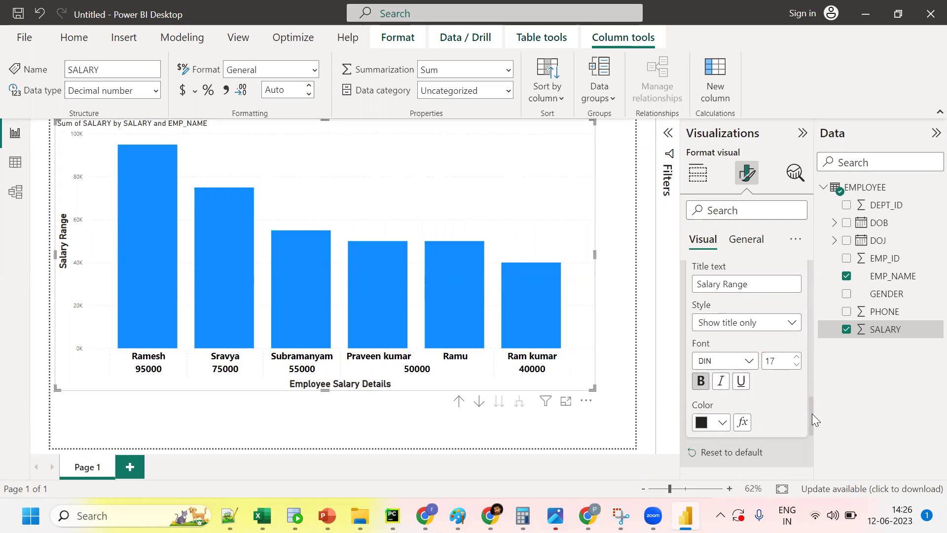
{"action": "left_click_drag", "start_coordinate": [809, 423], "coordinate": [809, 276]}
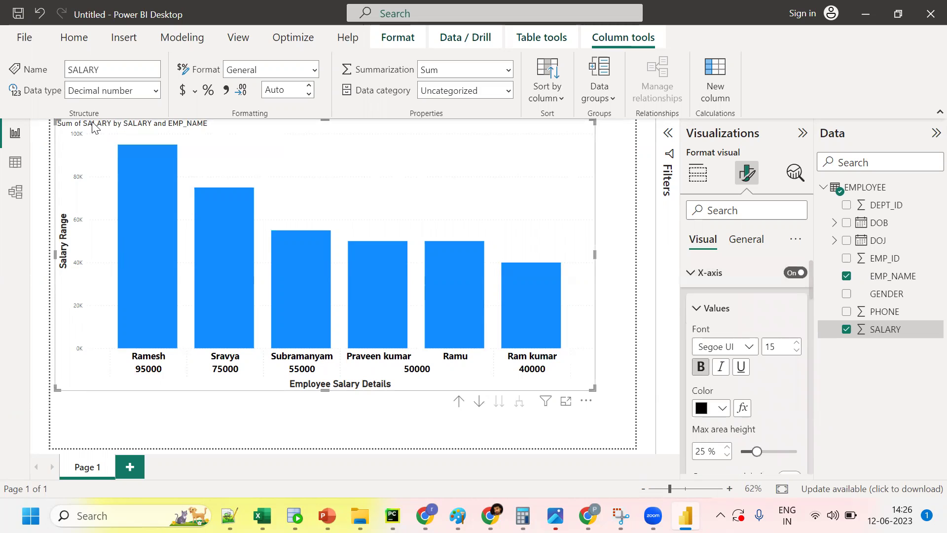
Step: Replace the chart title with 'Employee Salary Dashboard'
{"action": "left_click", "coordinate": [746, 238]}
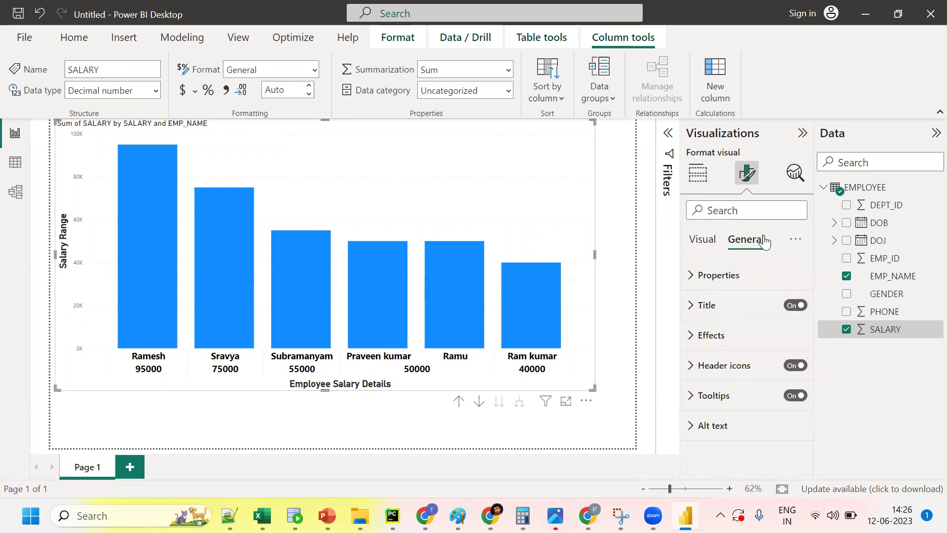
{"action": "left_click", "coordinate": [699, 305]}
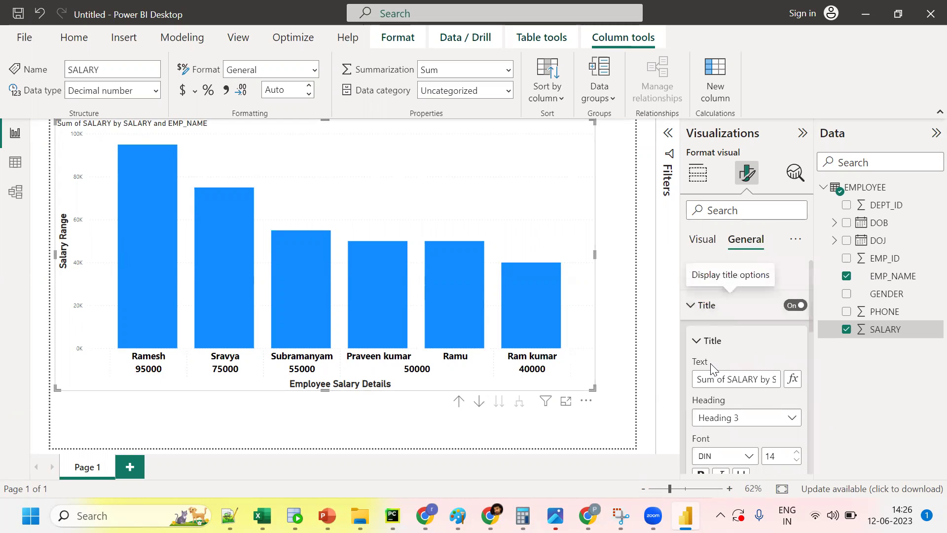
{"action": "triple_click", "coordinate": [719, 376]}
{"action": "key", "text": "BackSpace"}
{"action": "type", "text": "Employee Salary Da"}
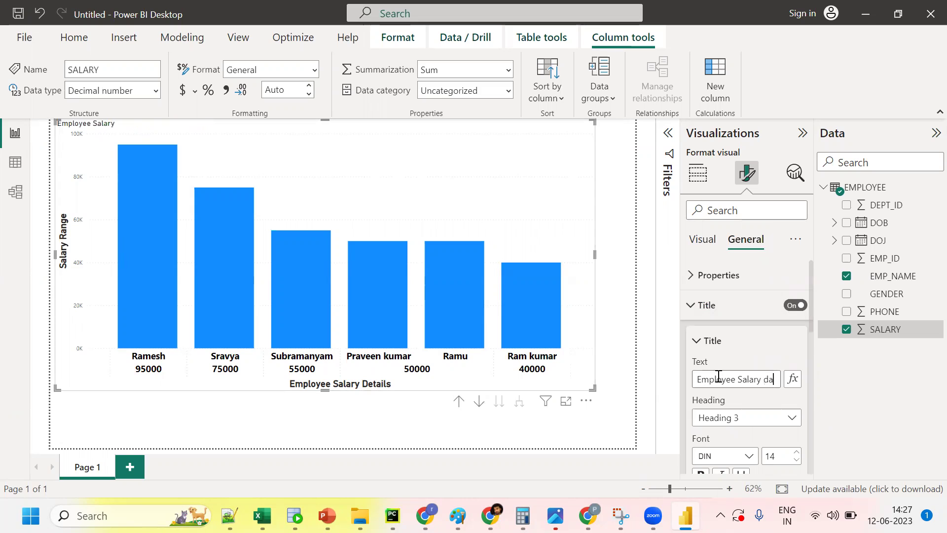
{"action": "type", "text": "h"}
{"action": "key", "text": "BackSpace"}
{"action": "type", "text": "shboard"}
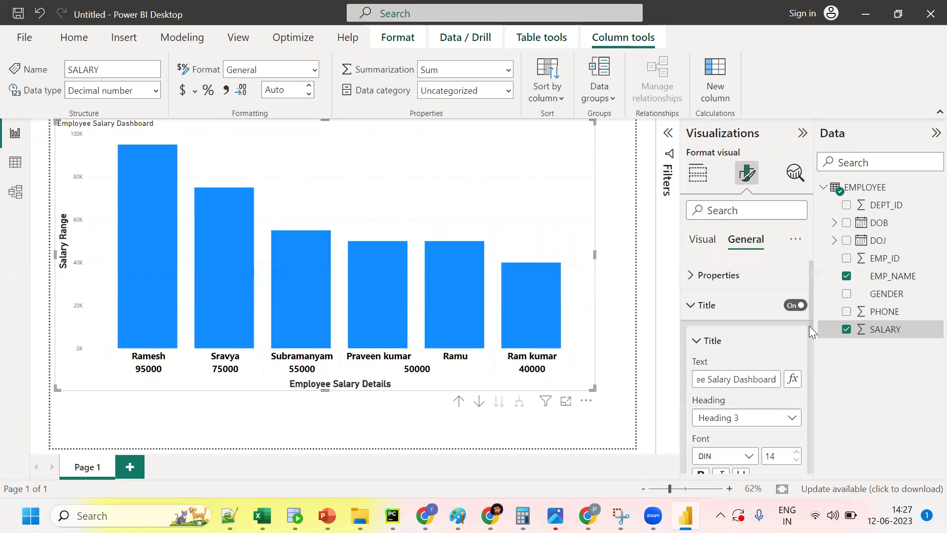
{"action": "left_click_drag", "start_coordinate": [809, 328], "coordinate": [809, 340]}
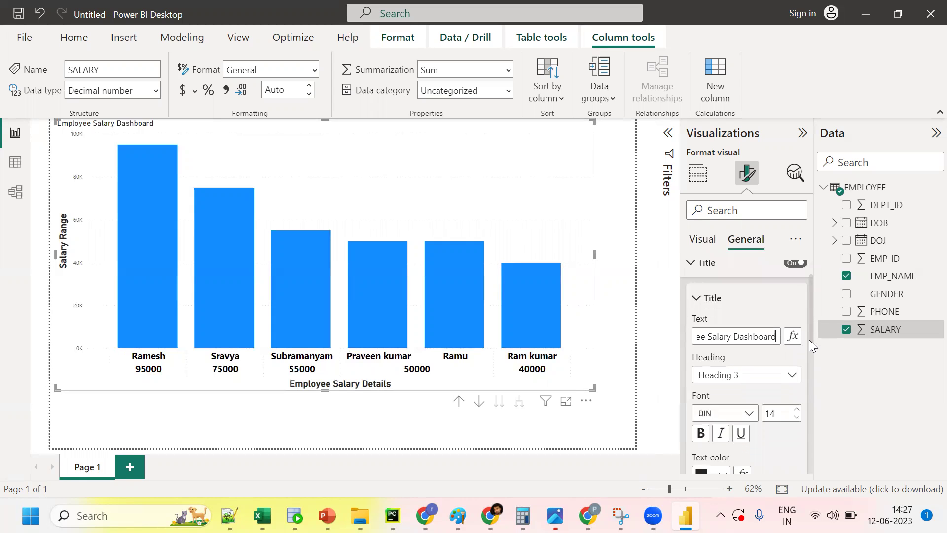
Step: Make the chart title bold, centred, at font size 20
{"action": "left_click", "coordinate": [711, 435]}
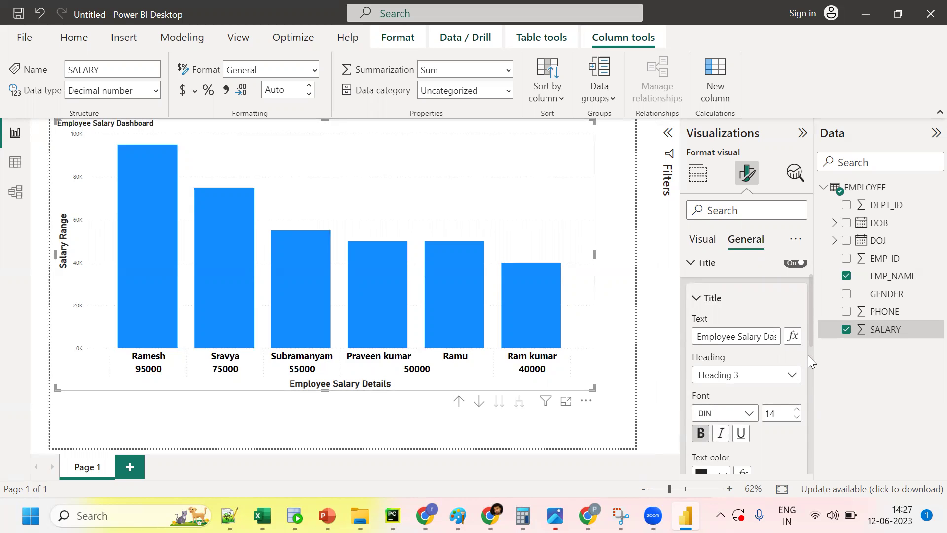
{"action": "left_click_drag", "start_coordinate": [810, 341], "coordinate": [811, 395]}
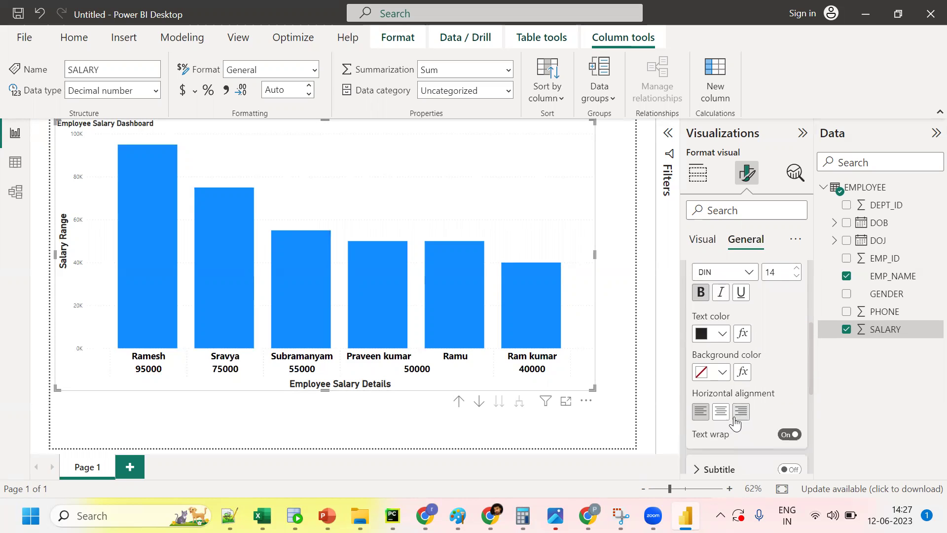
{"action": "left_click", "coordinate": [720, 411]}
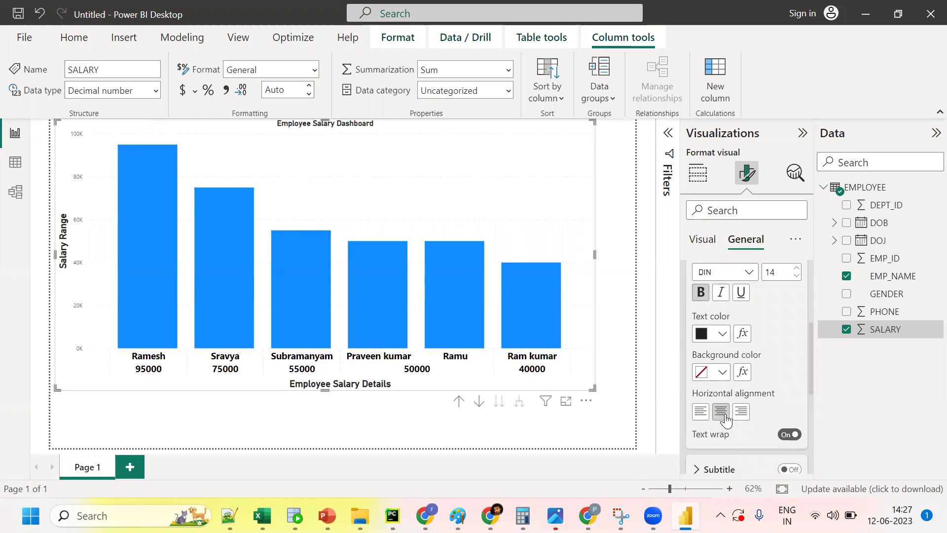
{"action": "left_click", "coordinate": [781, 273]}
{"action": "type", "text": "20"}
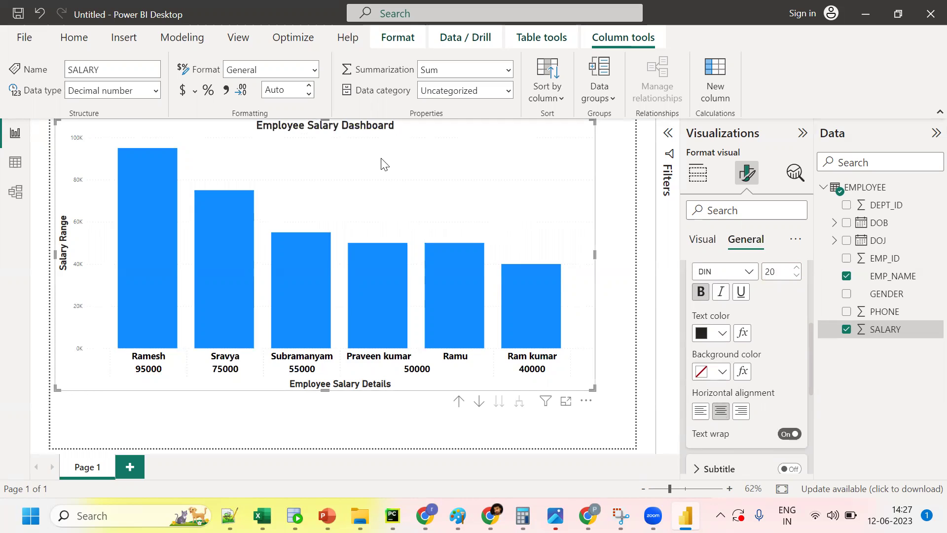
{"action": "left_click_drag", "start_coordinate": [810, 374], "coordinate": [809, 291]}
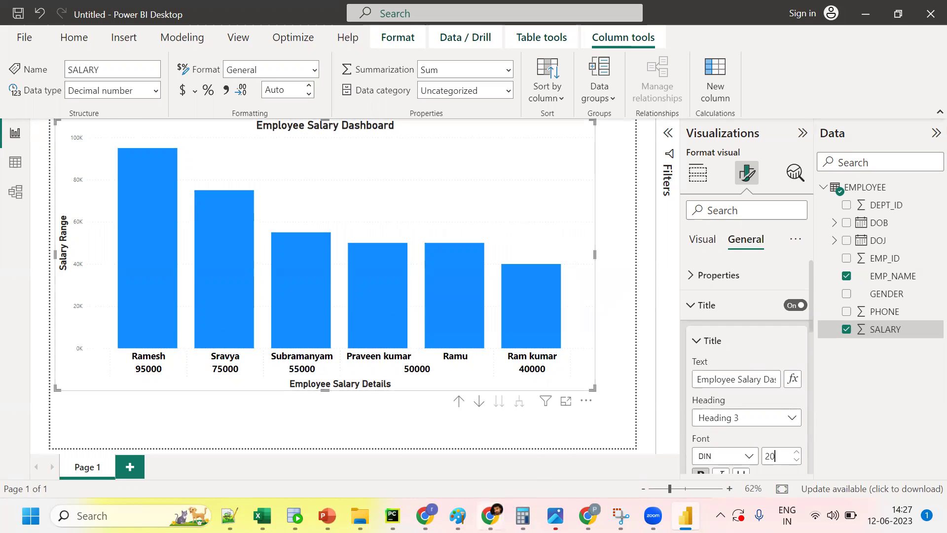
Step: Duplicate the Ramu INSERT statement in the Snowflake worksheet
{"action": "mouse_move", "coordinate": [501, 503]}
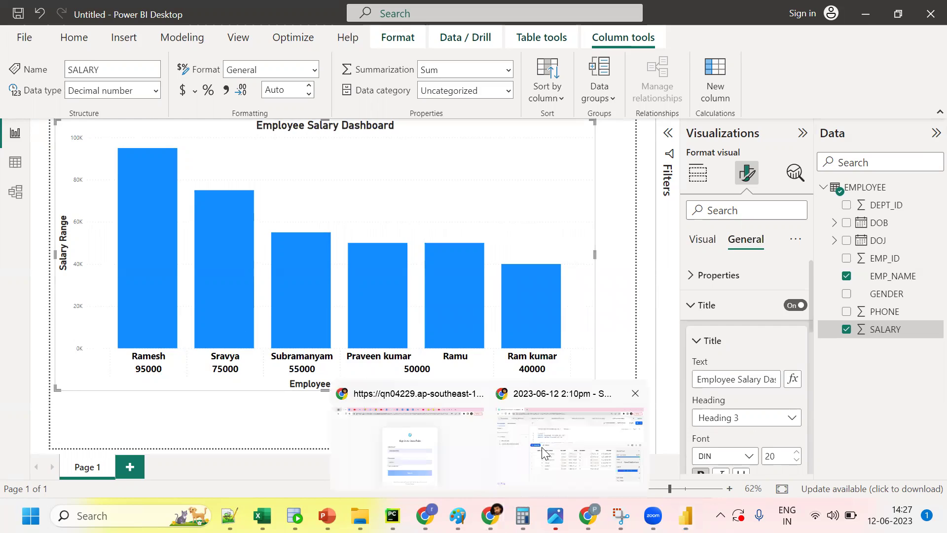
{"action": "left_click", "coordinate": [543, 453]}
{"action": "scroll", "coordinate": [408, 193], "scroll_direction": "down", "scroll_amount": 5}
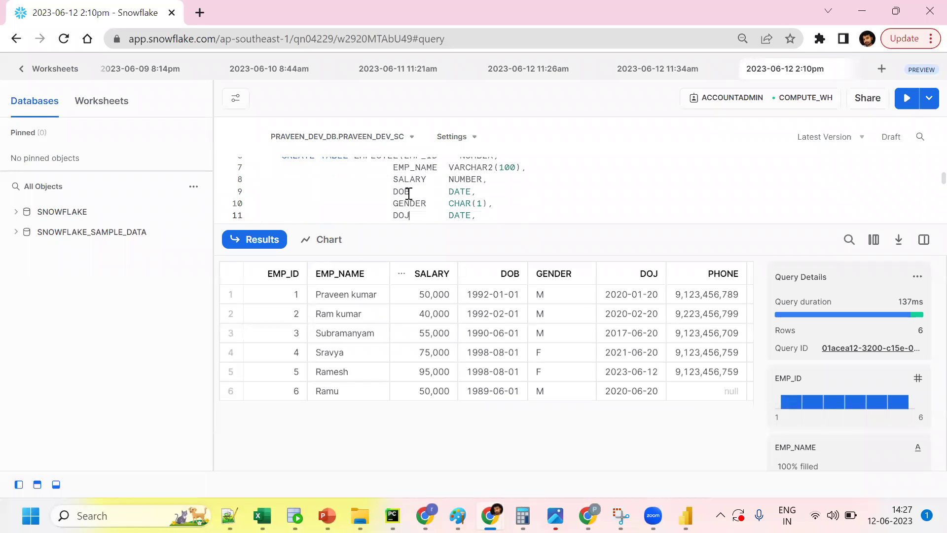
{"action": "scroll", "coordinate": [408, 193], "scroll_direction": "down", "scroll_amount": 3}
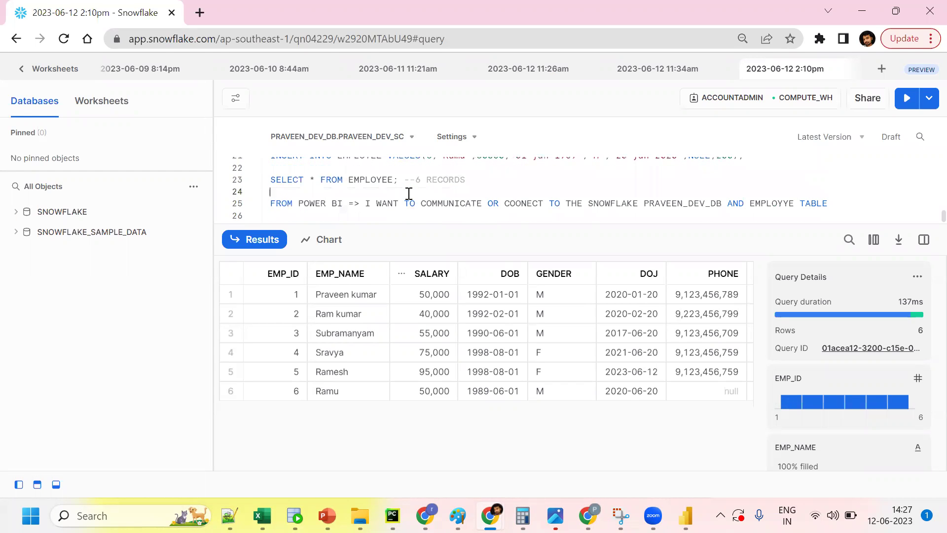
{"action": "scroll", "coordinate": [408, 193], "scroll_direction": "up", "scroll_amount": 2}
{"action": "triple_click", "coordinate": [407, 192]}
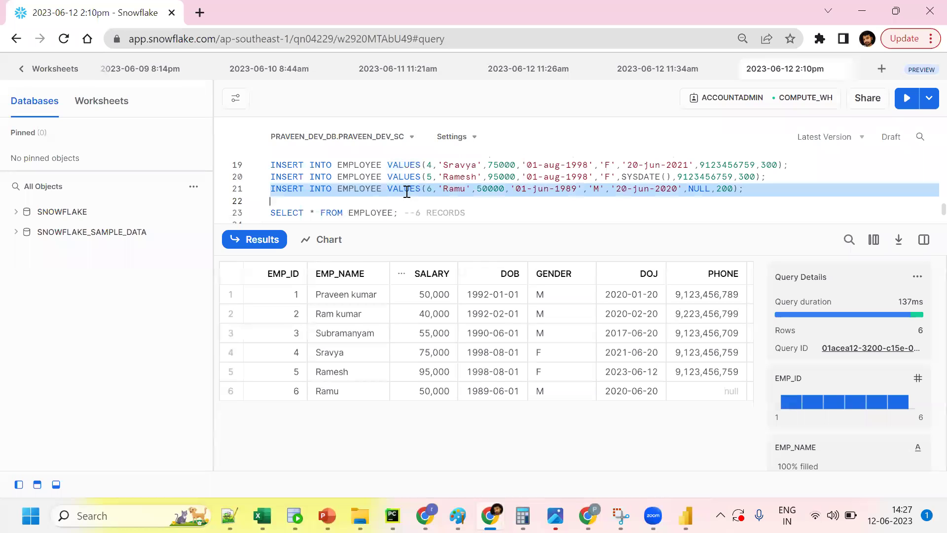
{"action": "key", "text": "ctrl+c"}
{"action": "left_click", "coordinate": [372, 200]}
{"action": "key", "text": "Return"}
{"action": "key", "text": "ctrl+v"}
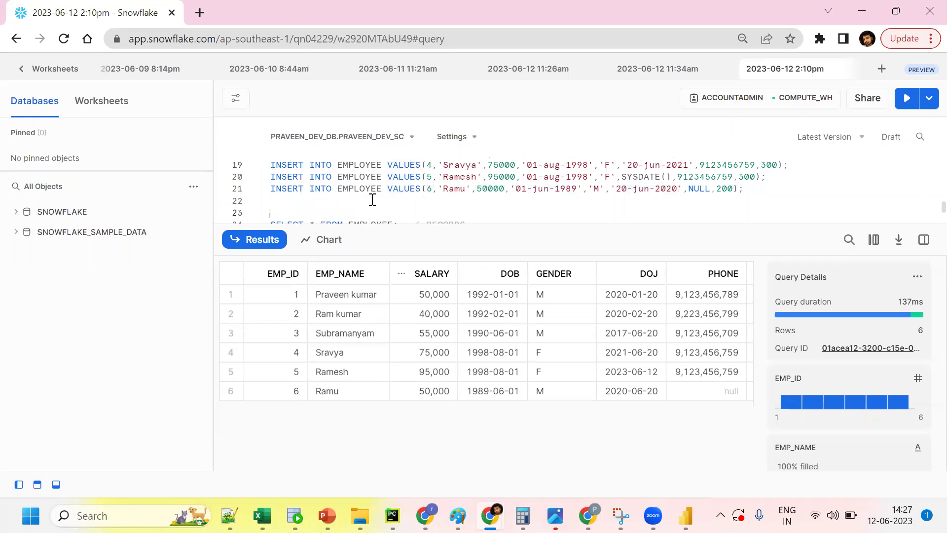
{"action": "key", "text": "Up"}
{"action": "key", "text": "Up"}
{"action": "key", "text": "Up"}
{"action": "key", "text": "Up"}
{"action": "key", "text": "Up"}
{"action": "key", "text": "Up"}
{"action": "key", "text": "Up"}
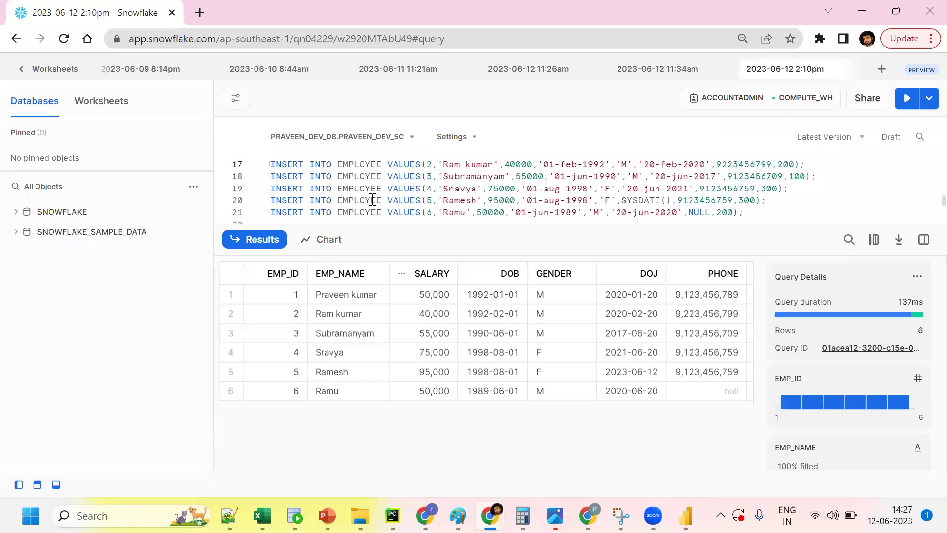
{"action": "key", "text": "Down"}
{"action": "key", "text": "Down"}
{"action": "key", "text": "Down"}
{"action": "key", "text": "Down"}
{"action": "key", "text": "Down"}
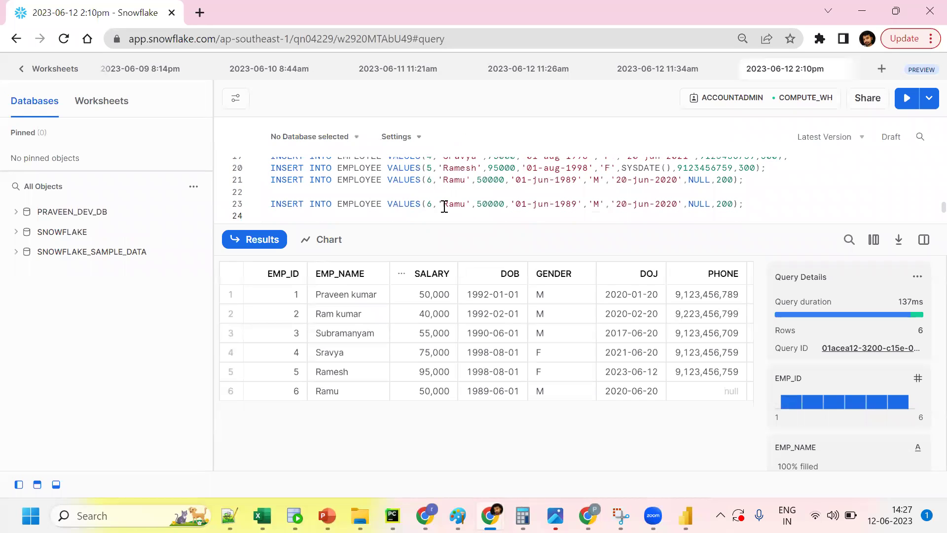
Step: Change the copy to 7, 'Suresh', 100000 and run the INSERT
{"action": "key", "text": "BackSpace"}
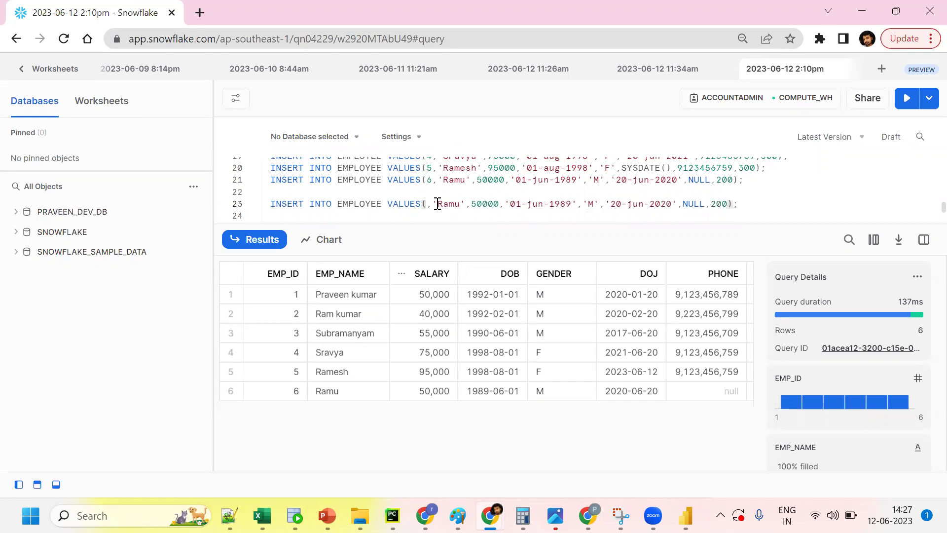
{"action": "type", "text": "7"}
{"action": "key", "text": "shift+Right"}
{"action": "key", "text": "shift+Right"}
{"action": "key", "text": "shift+Right"}
{"action": "key", "text": "shift+Right"}
{"action": "type", "text": "Sures"}
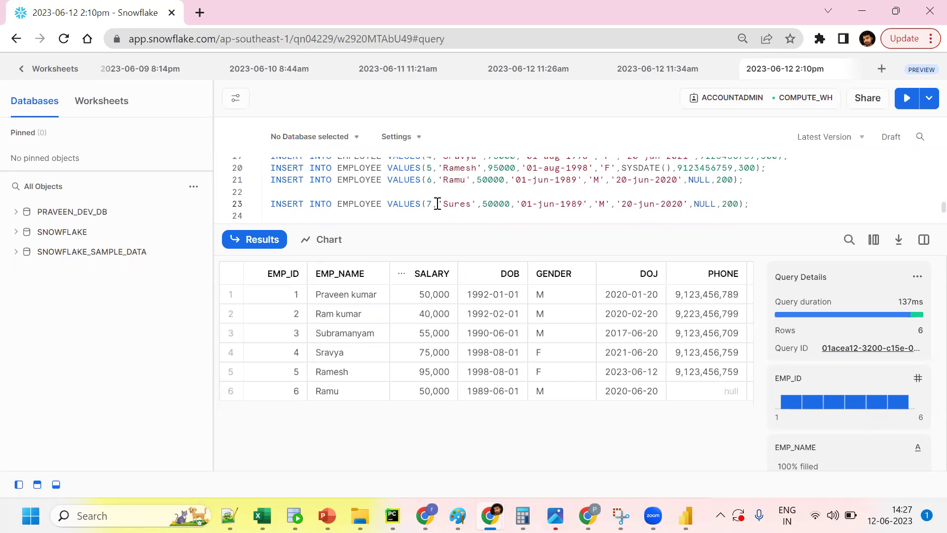
{"action": "type", "text": "h"}
{"action": "key", "text": "BackSpace"}
{"action": "type", "text": "100"}
{"action": "key", "text": "Delete"}
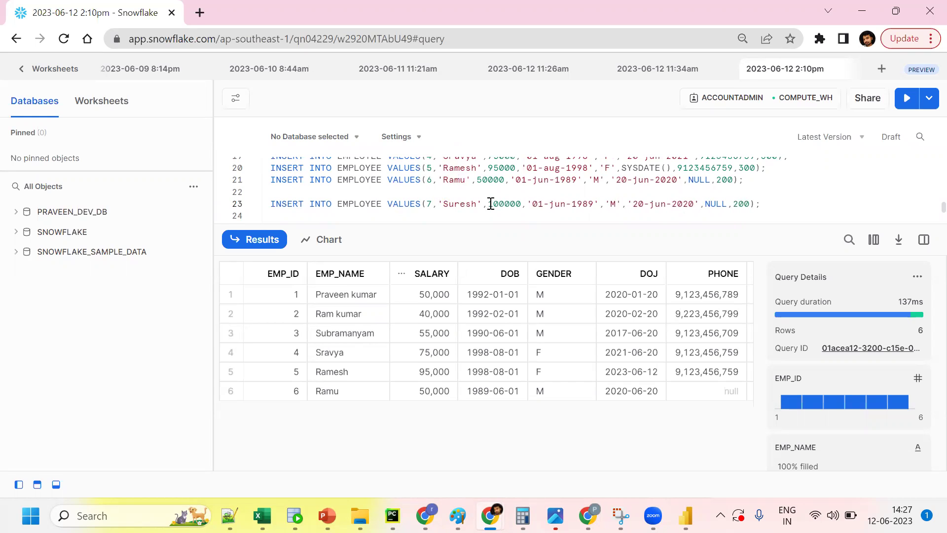
{"action": "key", "text": "ctrl+Return"}
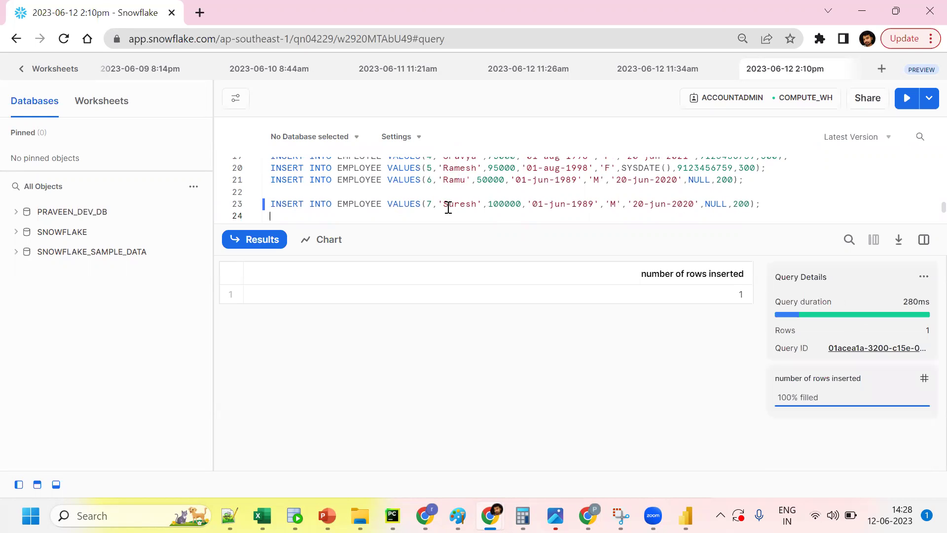
Step: Run SELECT * FROM EMPLOYEE to confirm the table now has 7 rows
{"action": "key", "text": "ctrl+v"}
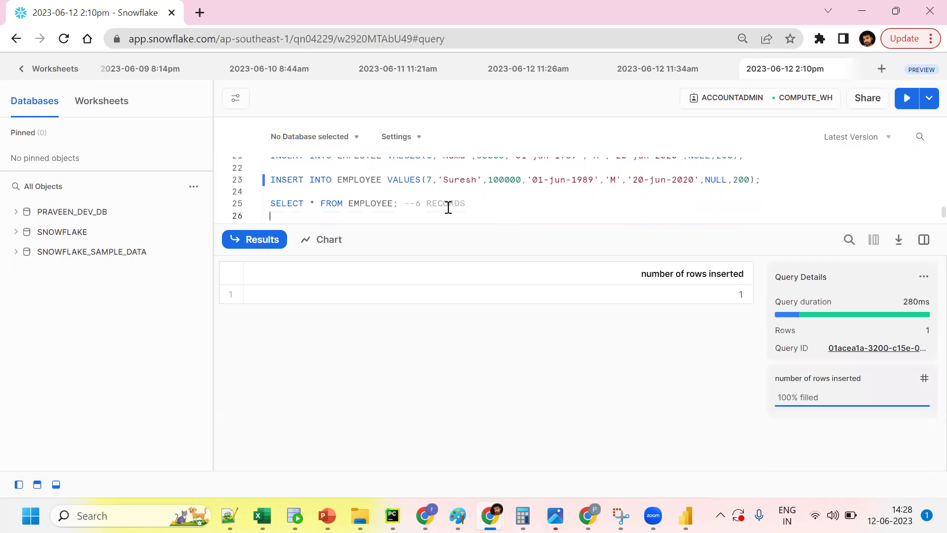
{"action": "left_click", "coordinate": [363, 209]}
{"action": "key", "text": "ctrl+Return"}
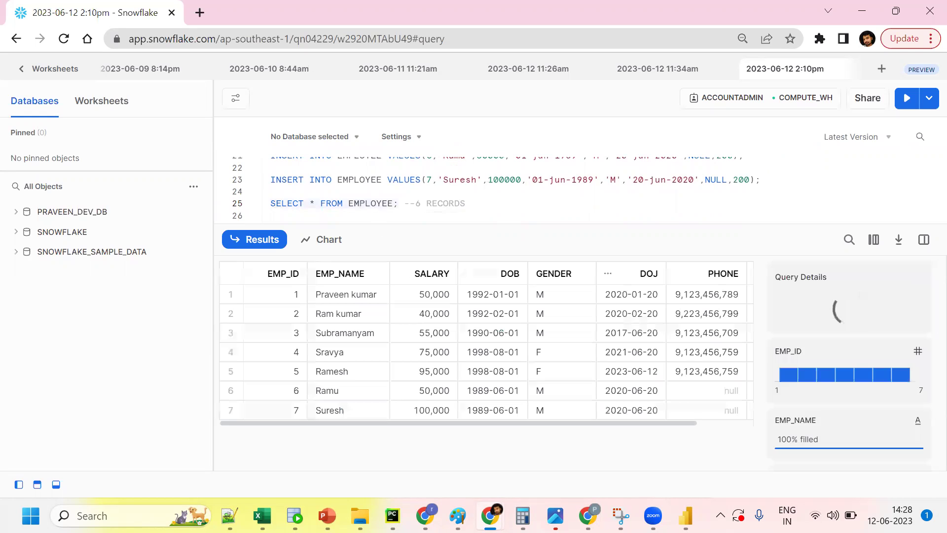
{"action": "left_click", "coordinate": [686, 515]}
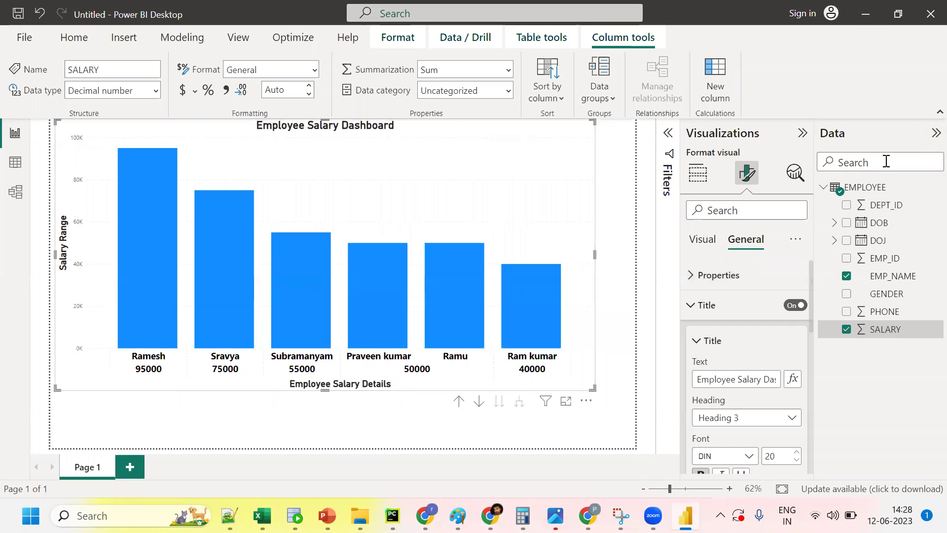
Step: Refresh the EMPLOYEE data so the chart shows seven columns, topped by Suresh's 100000
{"action": "left_click", "coordinate": [936, 187]}
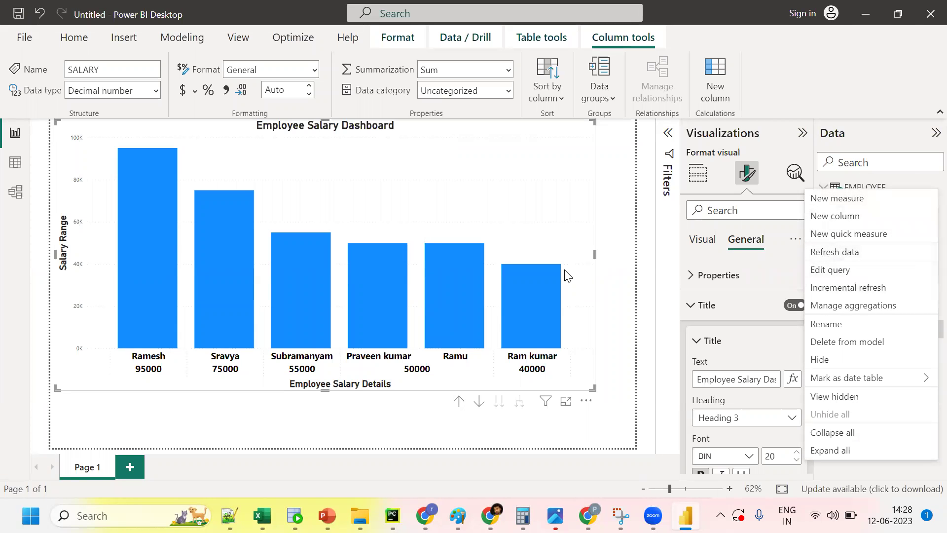
{"action": "left_click", "coordinate": [686, 515]}
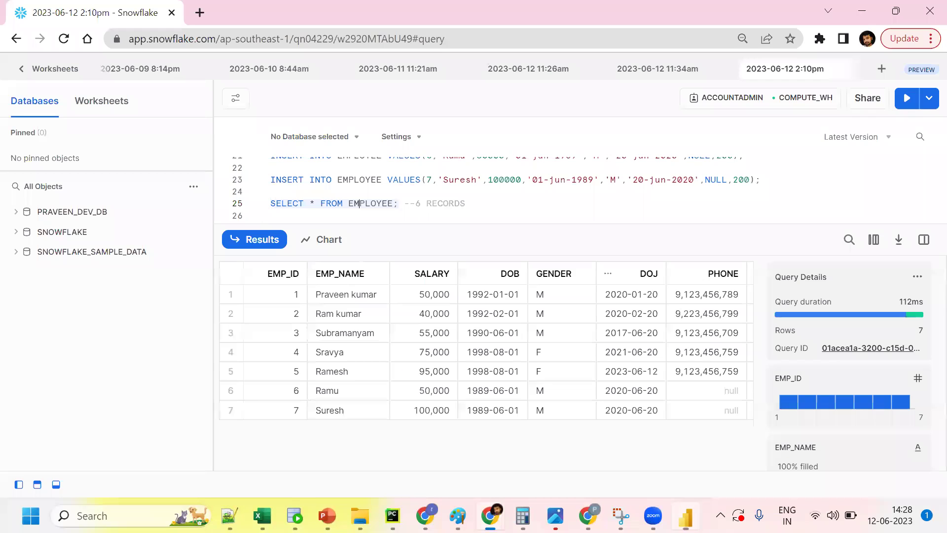
{"action": "left_click", "coordinate": [686, 515]}
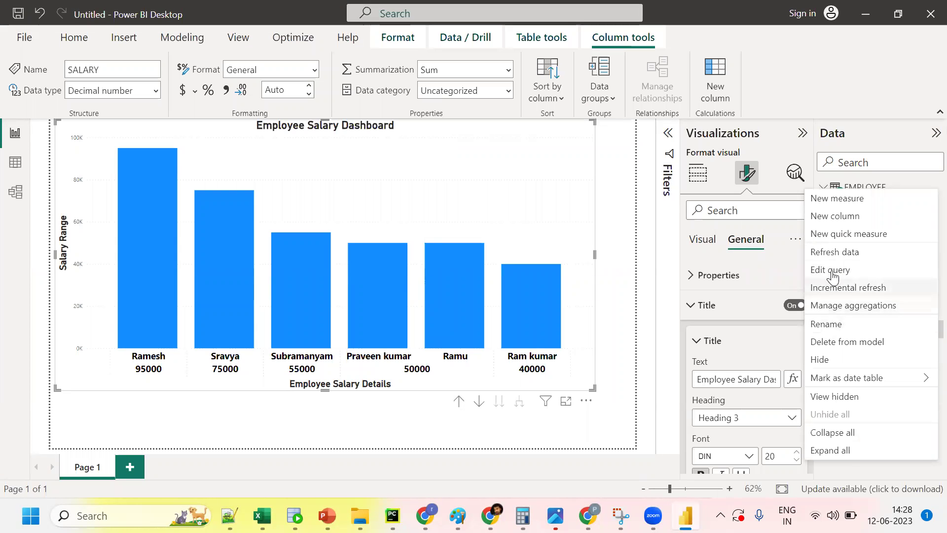
{"action": "left_click", "coordinate": [833, 252]}
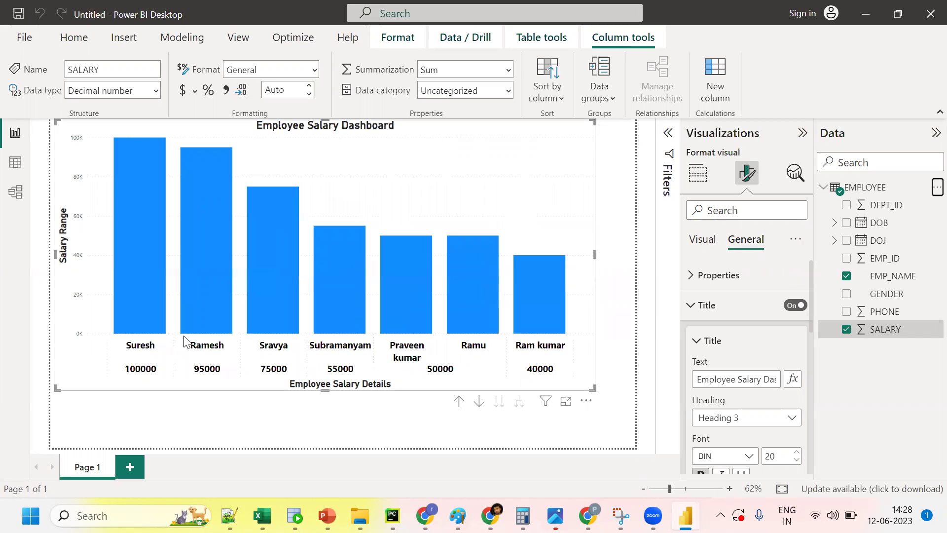
{"action": "mouse_move", "coordinate": [143, 258]}
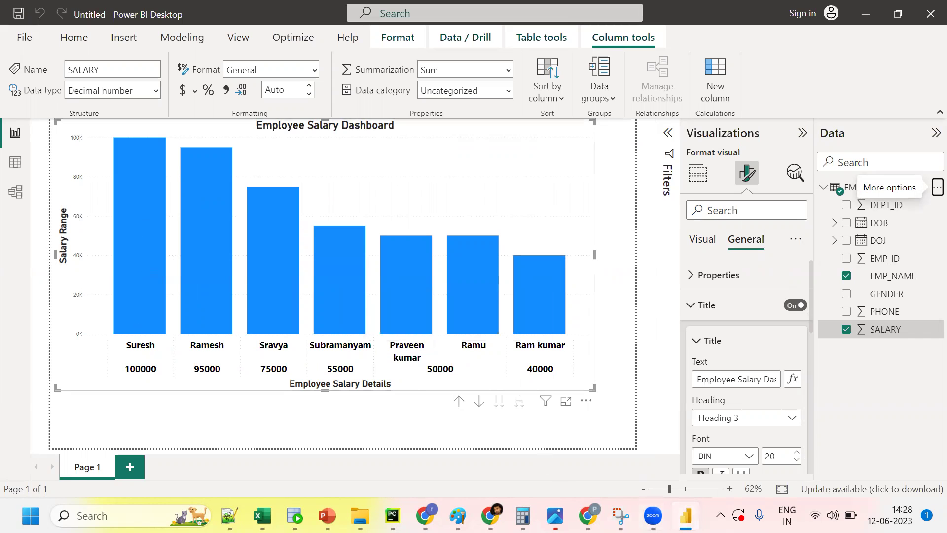
{"action": "key", "text": "alt+Tab"}
{"action": "left_click", "coordinate": [444, 182]}
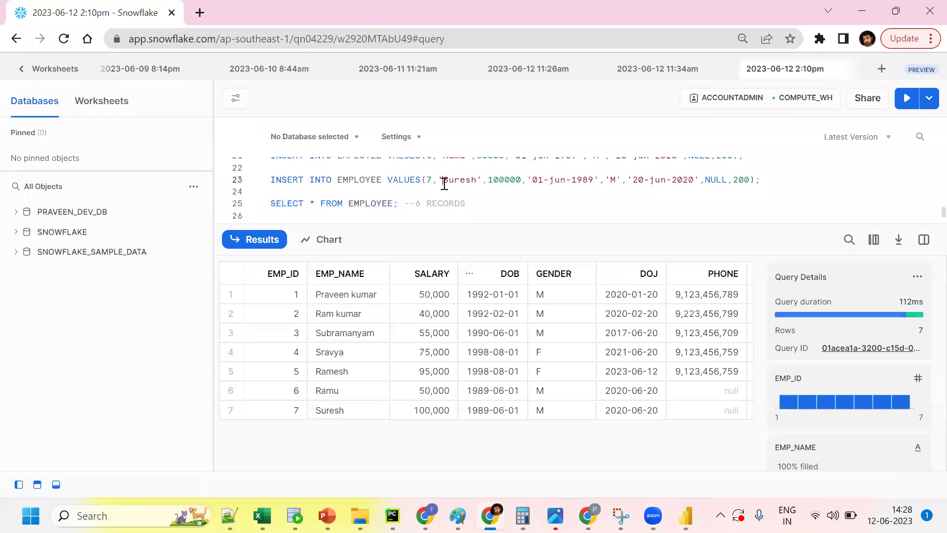
Step: Edit the INSERT to employee id 8 with a new employee name, and run it
{"action": "key", "text": "BackSpace"}
{"action": "type", "text": "8"}
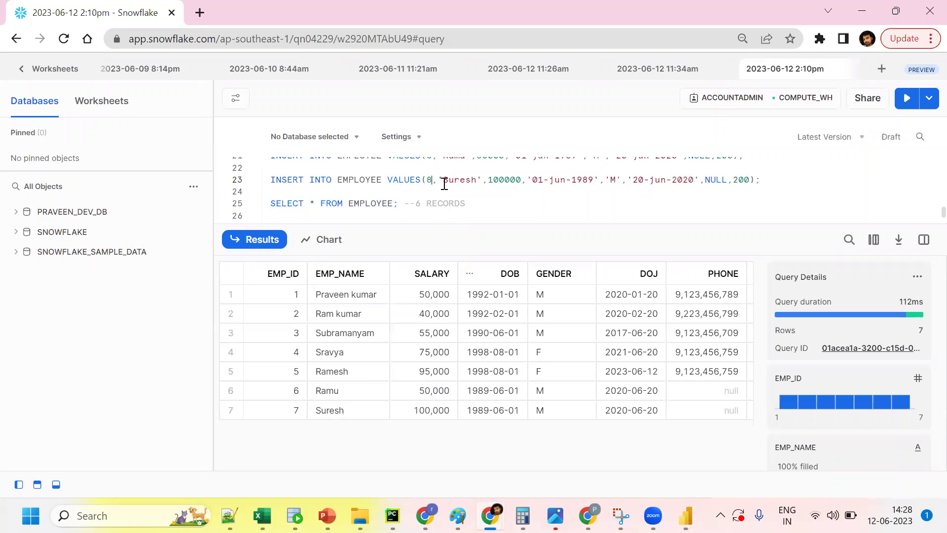
{"action": "key", "text": "shift+Right"}
{"action": "key", "text": "shift+Right"}
{"action": "key", "text": "shift+Right"}
{"action": "key", "text": "shift+Right"}
{"action": "type", "text": "Ram"}
{"action": "type", "text": "um"}
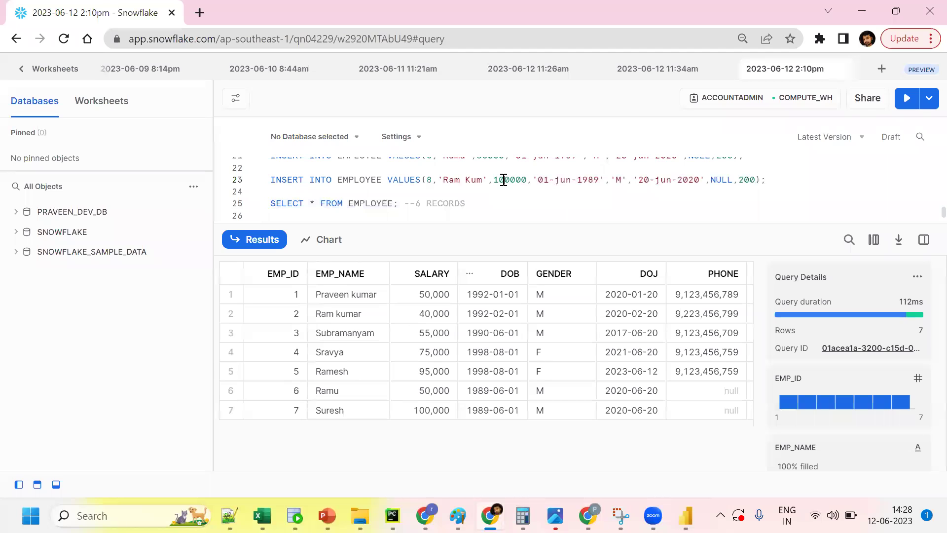
{"action": "key", "text": "ctrl+Return"}
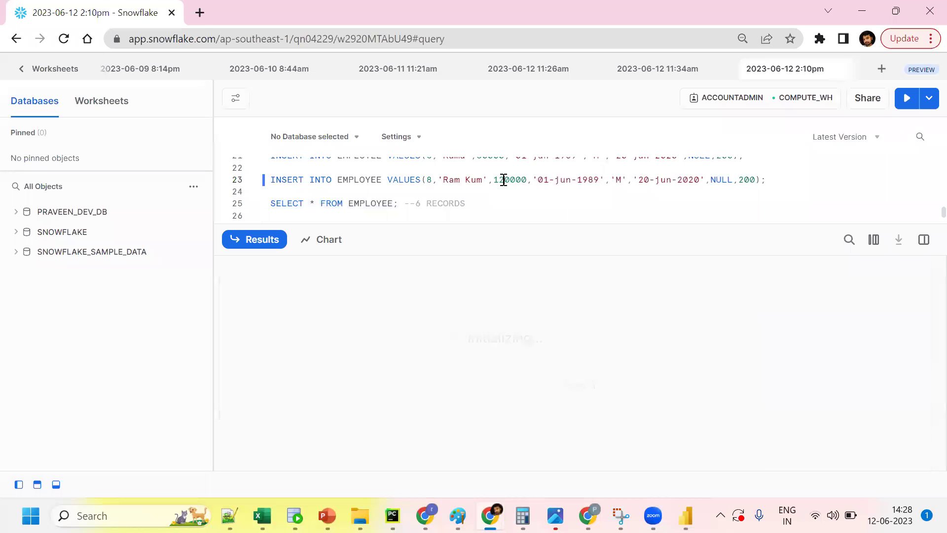
Step: Run SELECT * FROM EMPLOYEE to list all eight rows, then return to Power BI
{"action": "left_click", "coordinate": [349, 208]}
{"action": "key", "text": "ctrl+Return"}
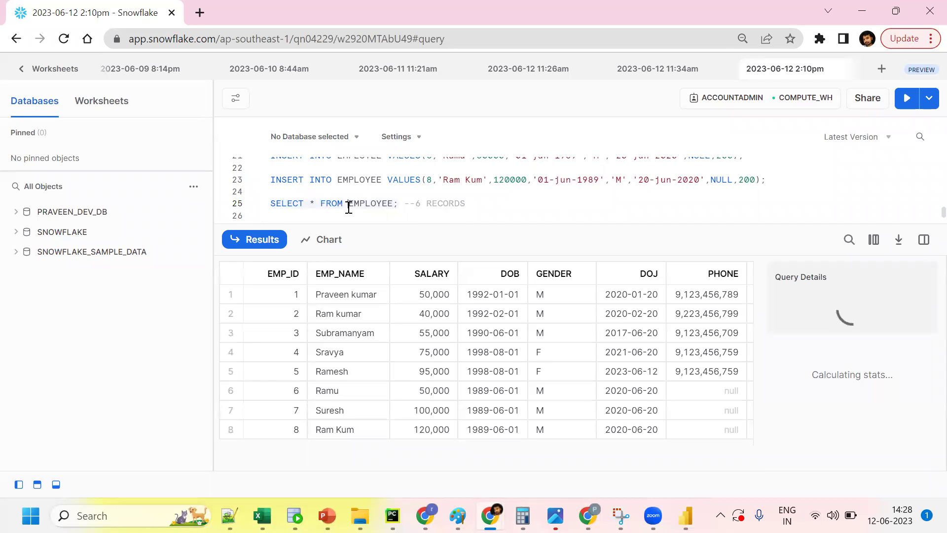
{"action": "left_click", "coordinate": [686, 516]}
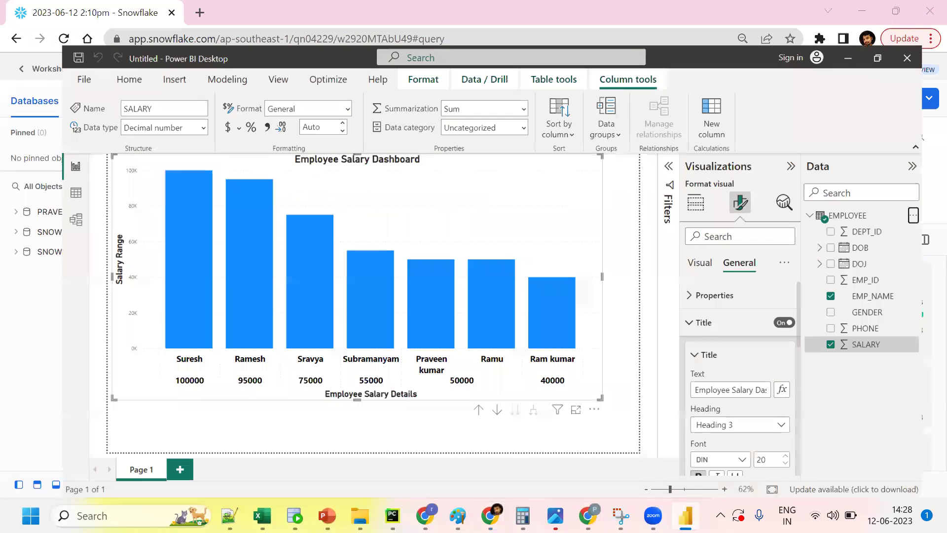
Step: Refresh the EMPLOYEE table and inspect the eight-column salary chart in Focus mode
{"action": "left_click", "coordinate": [929, 187]}
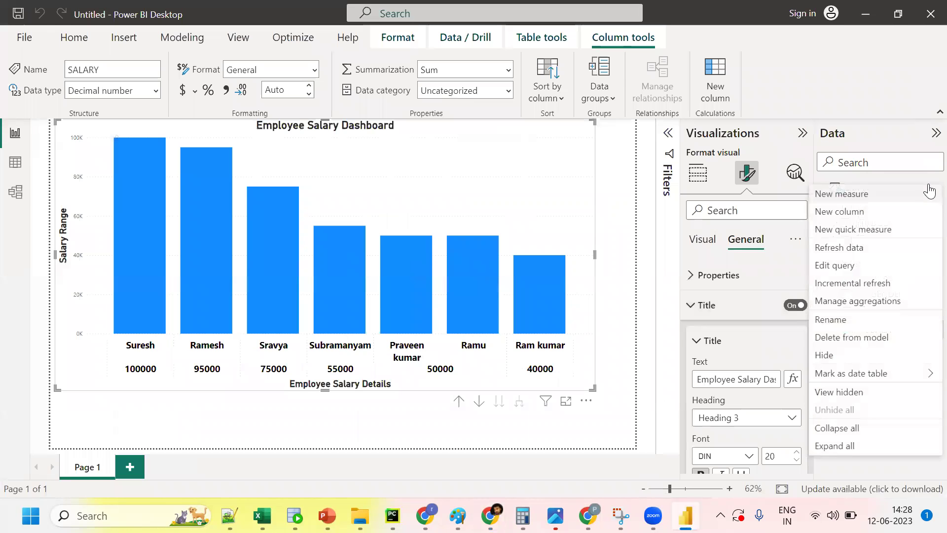
{"action": "left_click", "coordinate": [856, 249]}
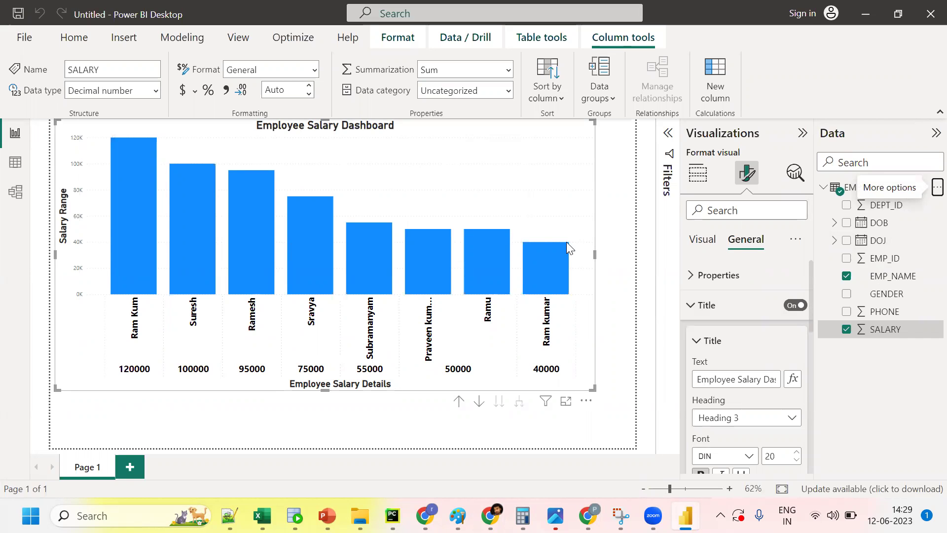
{"action": "left_click", "coordinate": [566, 402]}
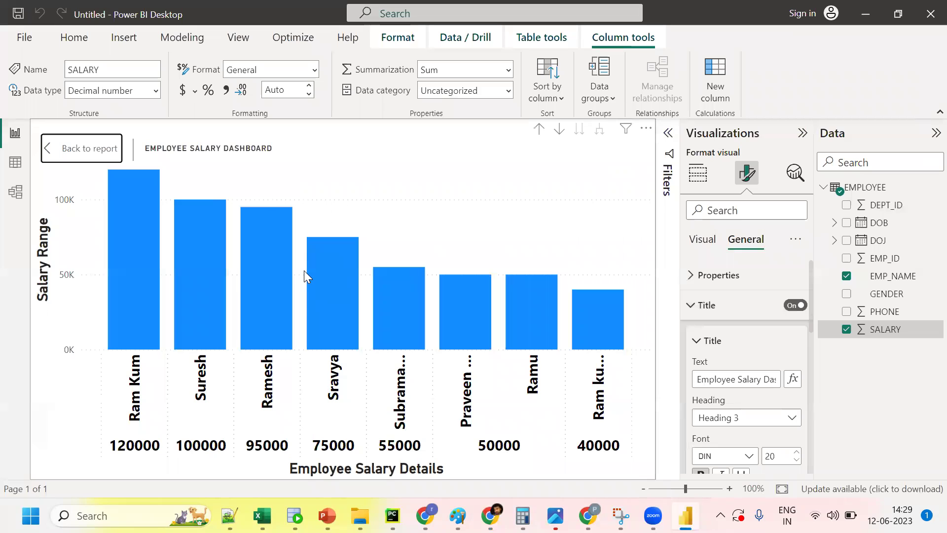
{"action": "mouse_move", "coordinate": [241, 269]}
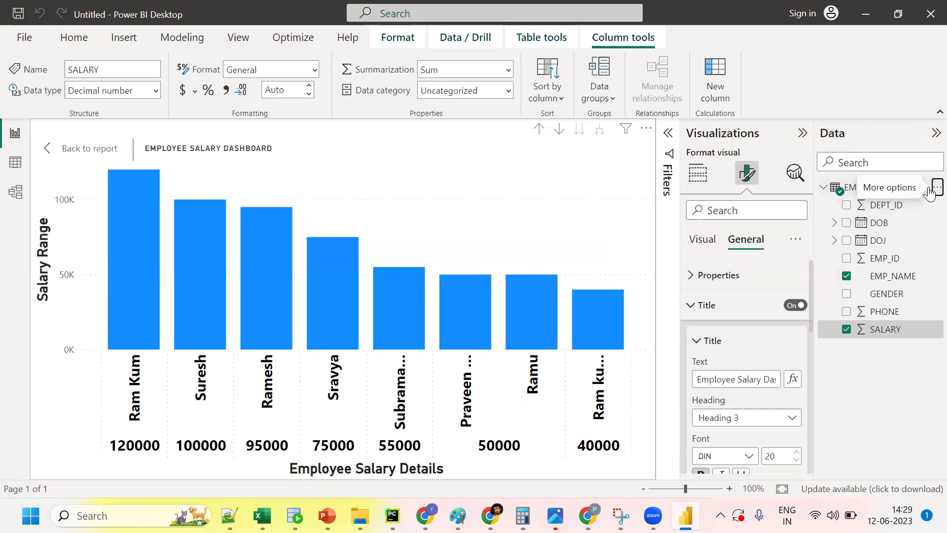
{"action": "left_click", "coordinate": [936, 187]}
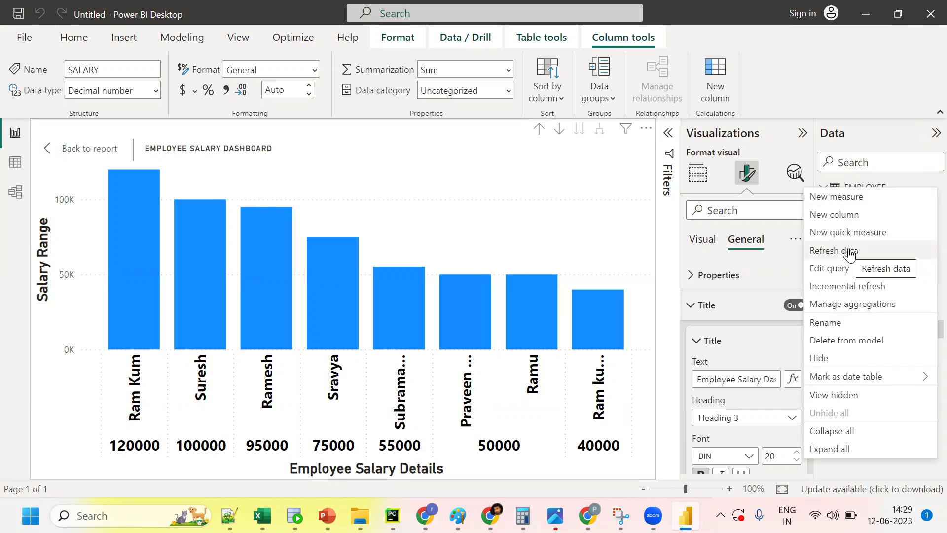
{"action": "left_click", "coordinate": [101, 148]}
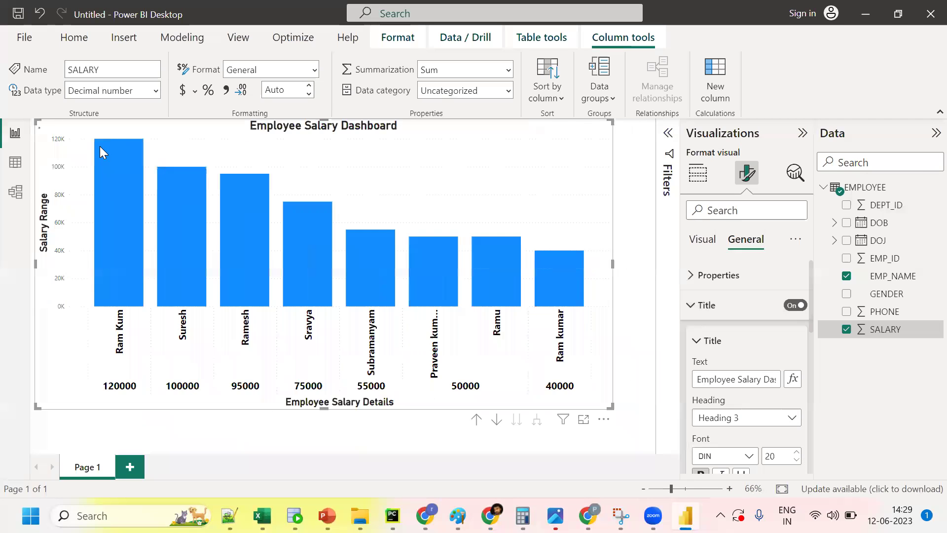
Step: From Get data > More..., search 'sno' and connect with the Snowflake connector
{"action": "left_click", "coordinate": [67, 39]}
{"action": "left_click", "coordinate": [144, 105]}
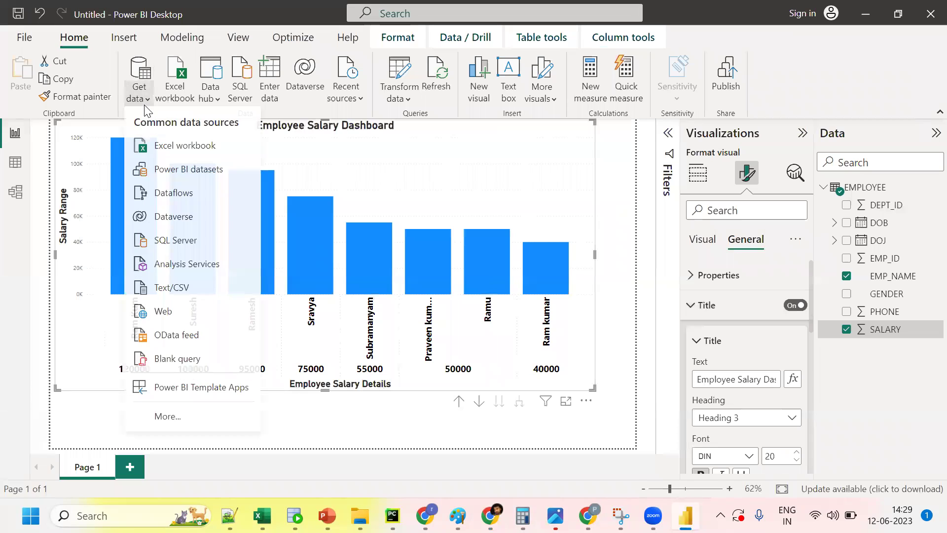
{"action": "left_click", "coordinate": [160, 417]}
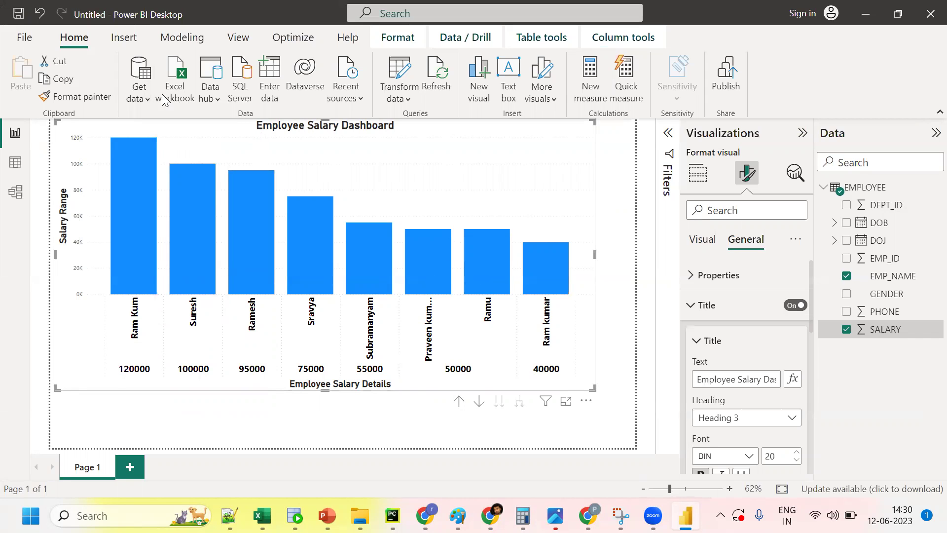
{"action": "left_click", "coordinate": [144, 100]}
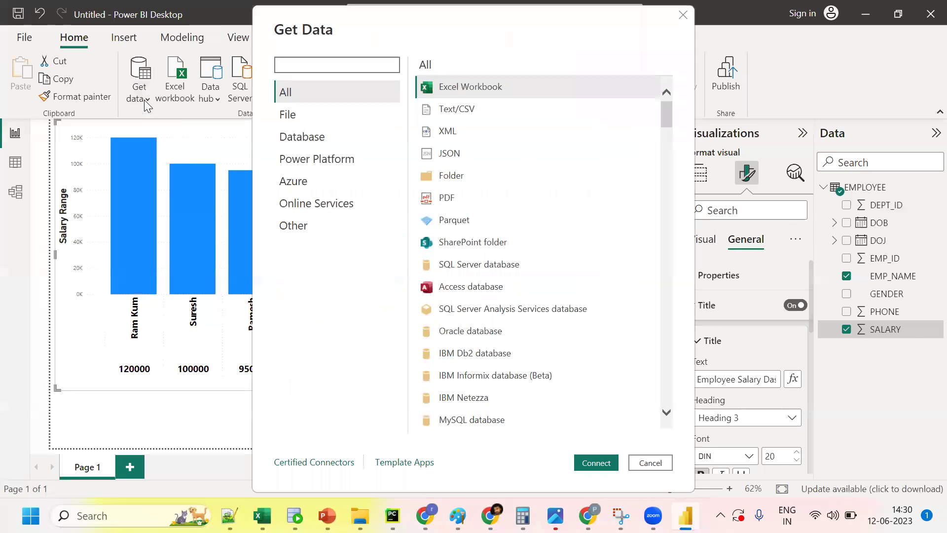
{"action": "type", "text": "sno"}
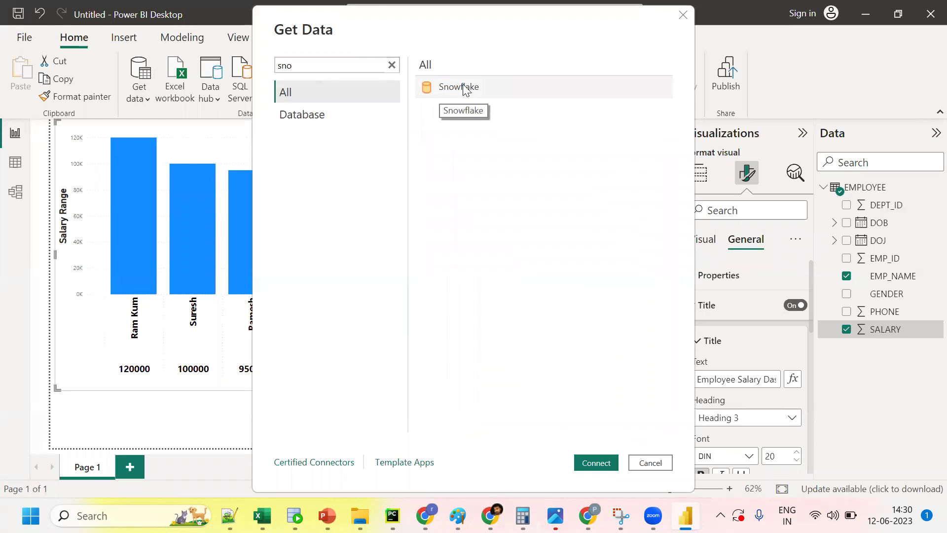
{"action": "left_click", "coordinate": [463, 86]}
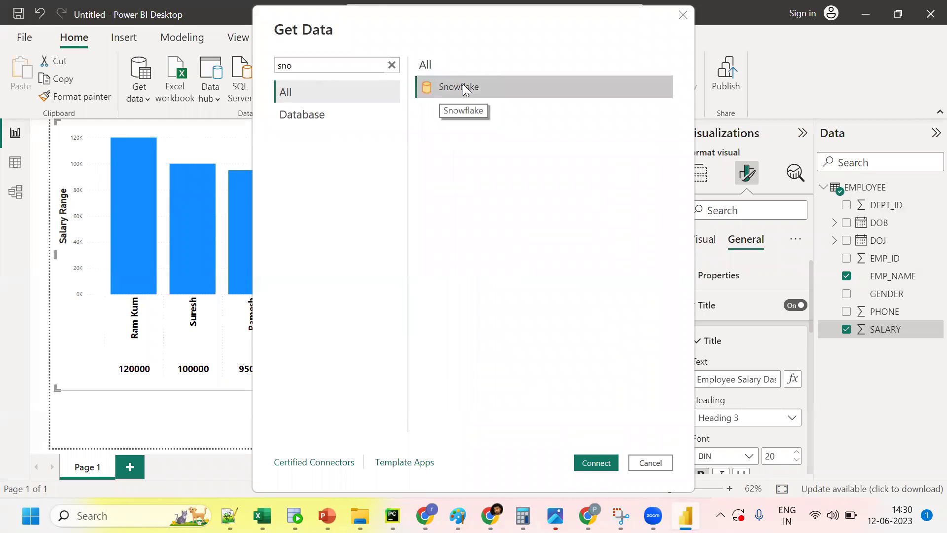
{"action": "left_click", "coordinate": [592, 463]}
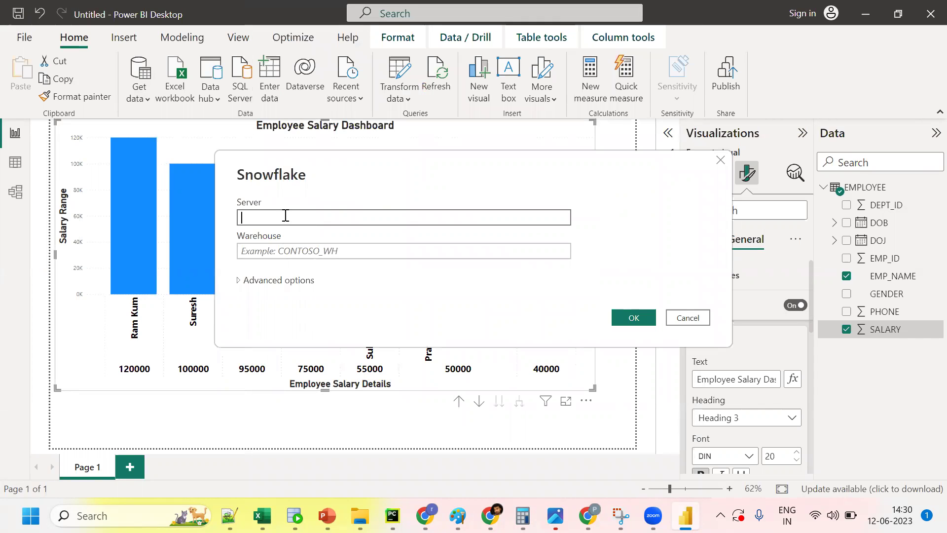
Step: Switch to the Snowflake worksheet in Chrome
{"action": "left_click", "coordinate": [280, 249]}
{"action": "mouse_move", "coordinate": [490, 515]}
{"action": "left_click", "coordinate": [552, 457]}
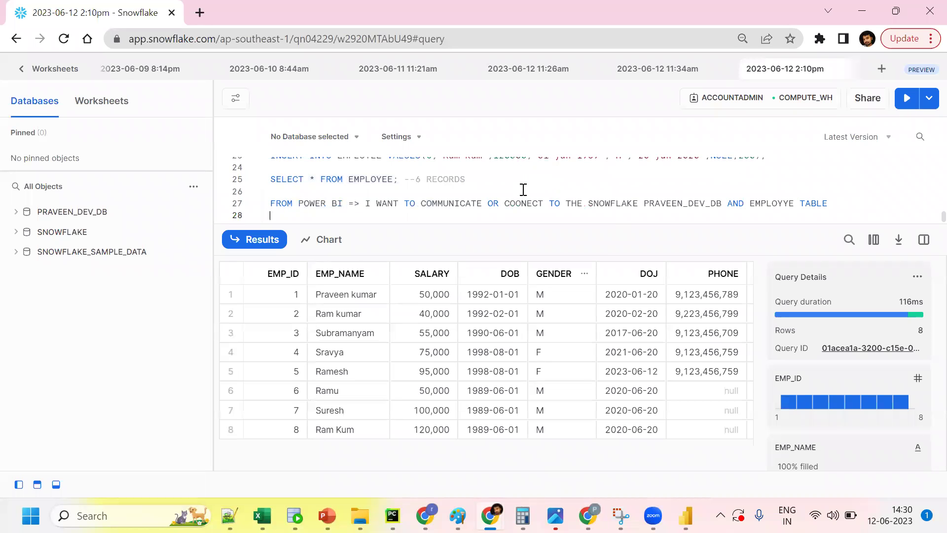
Step: Add and run SELECT CURRENT_USER(); in the worksheet
{"action": "key", "text": "Return"}
{"action": "type", "text": ";"}
{"action": "key", "text": "Return"}
{"action": "key", "text": "Return"}
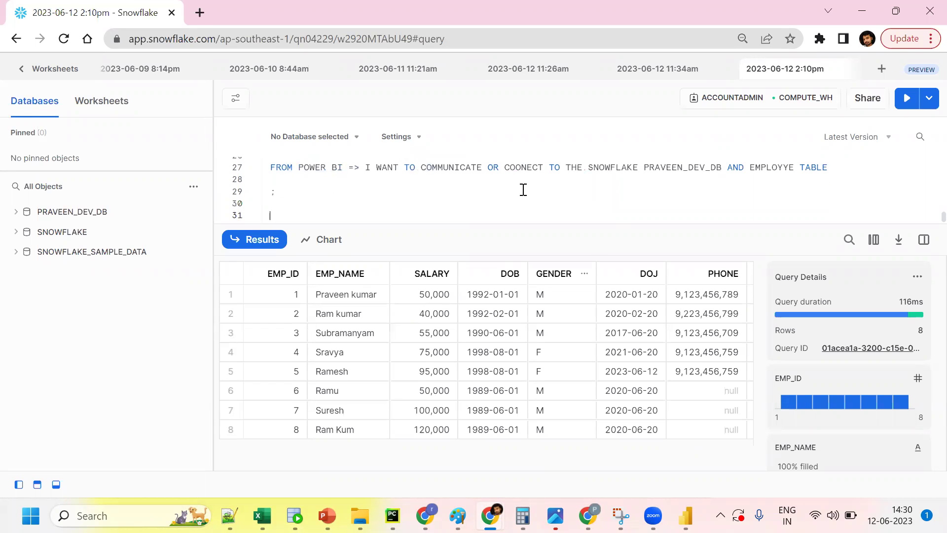
{"action": "type", "text": "SELECT CU"}
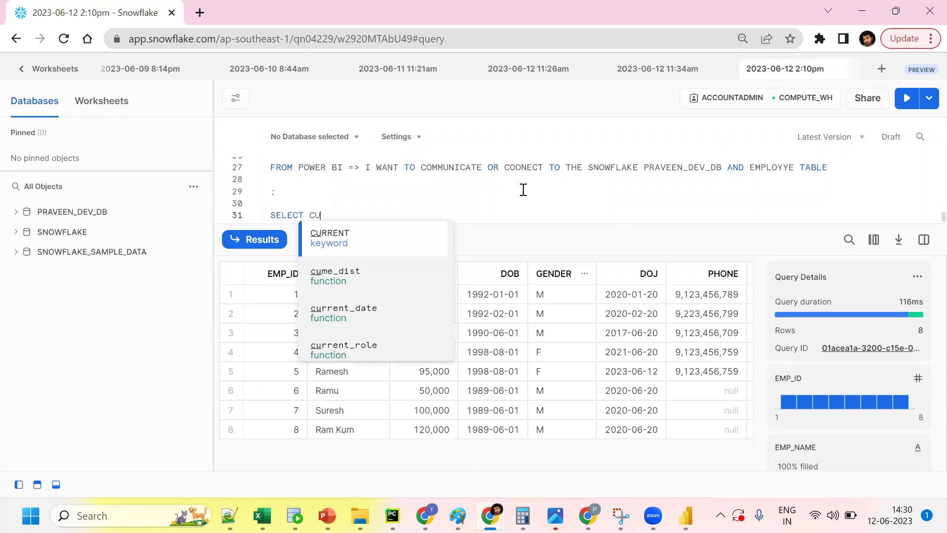
{"action": "type", "text": "RRENT_U"}
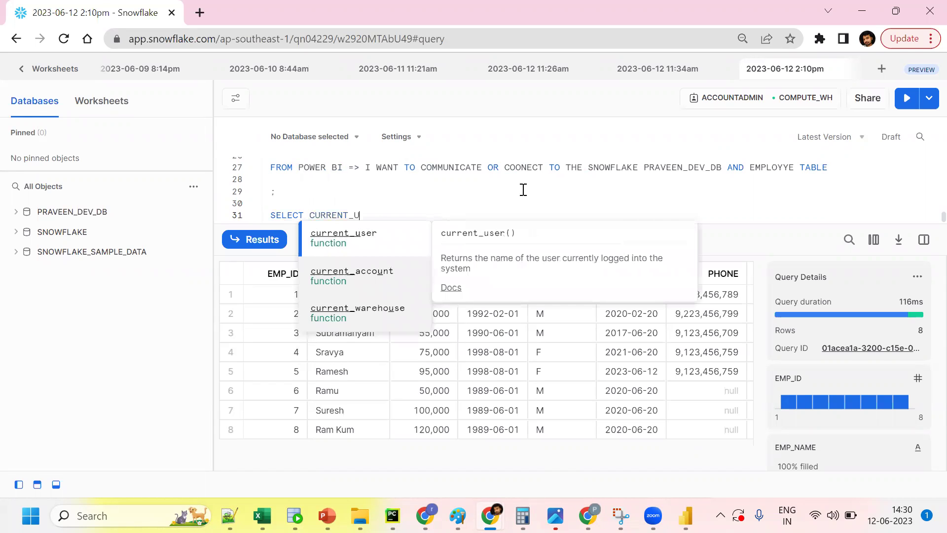
{"action": "type", "text": "SER();"}
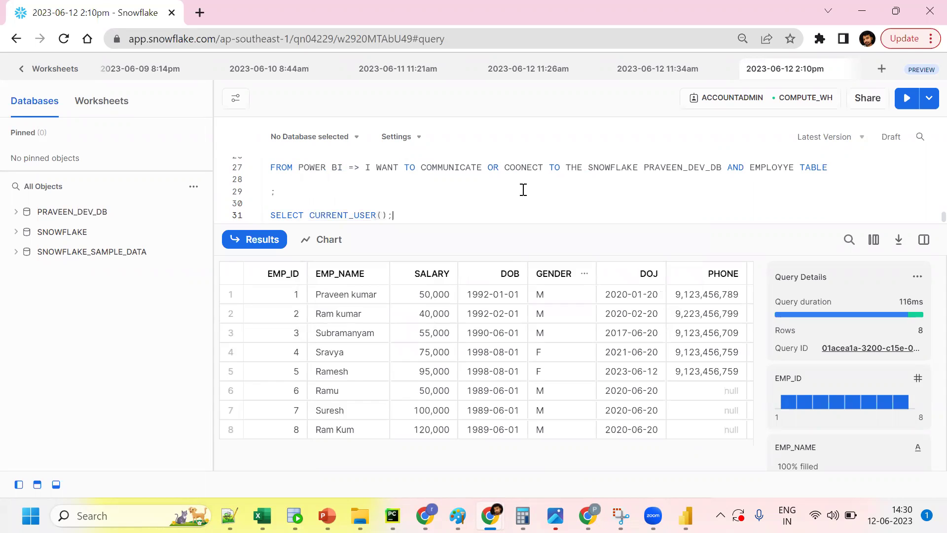
{"action": "key", "text": "ctrl+Return"}
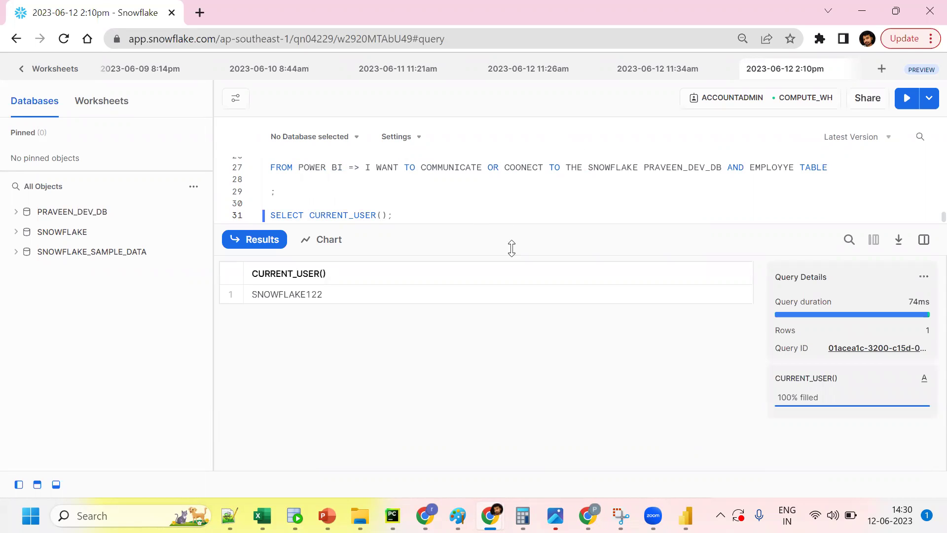
Step: Copy the current account's URL from the account selector on the Worksheets page
{"action": "left_click", "coordinate": [685, 516]}
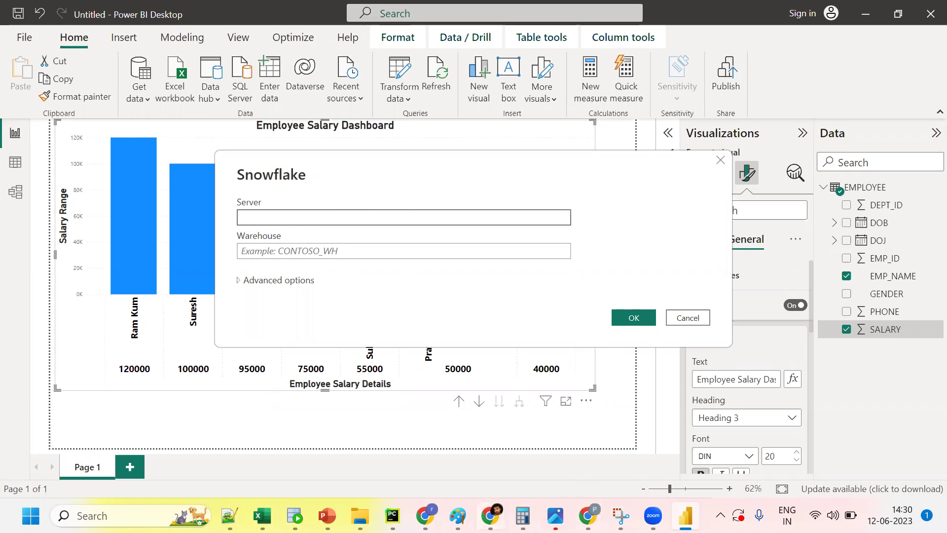
{"action": "mouse_move", "coordinate": [491, 516]}
{"action": "left_click", "coordinate": [566, 455]}
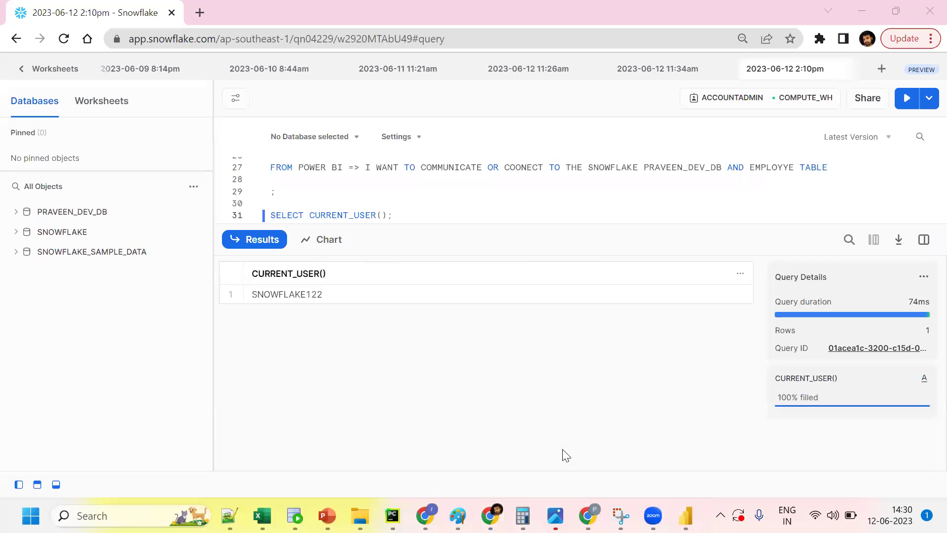
{"action": "left_click", "coordinate": [22, 71]}
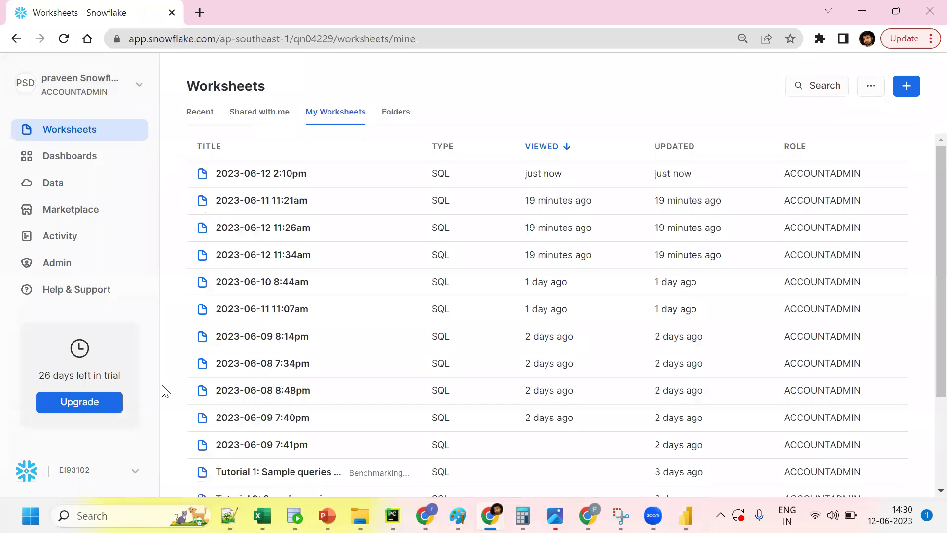
{"action": "left_click", "coordinate": [129, 472]}
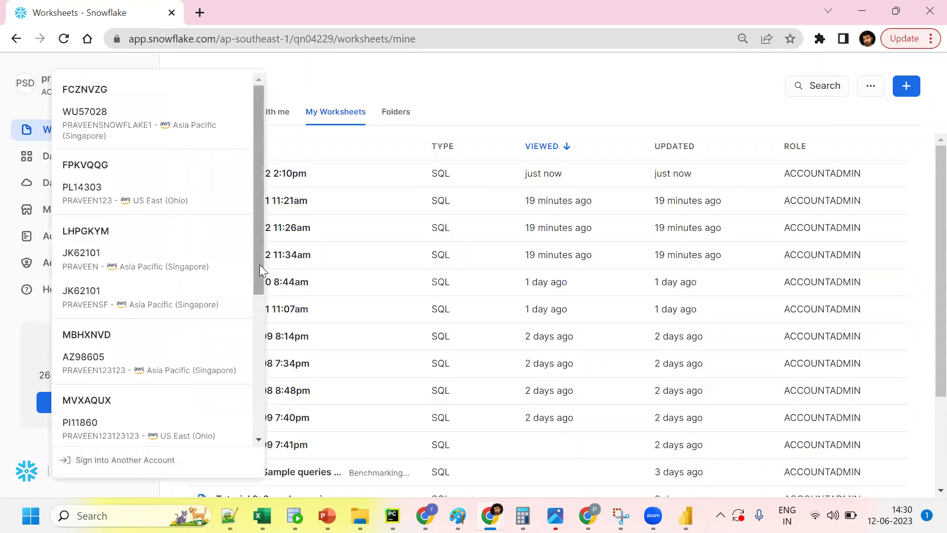
{"action": "scroll", "coordinate": [260, 265], "scroll_direction": "down", "scroll_amount": 4}
{"action": "mouse_move", "coordinate": [211, 308]}
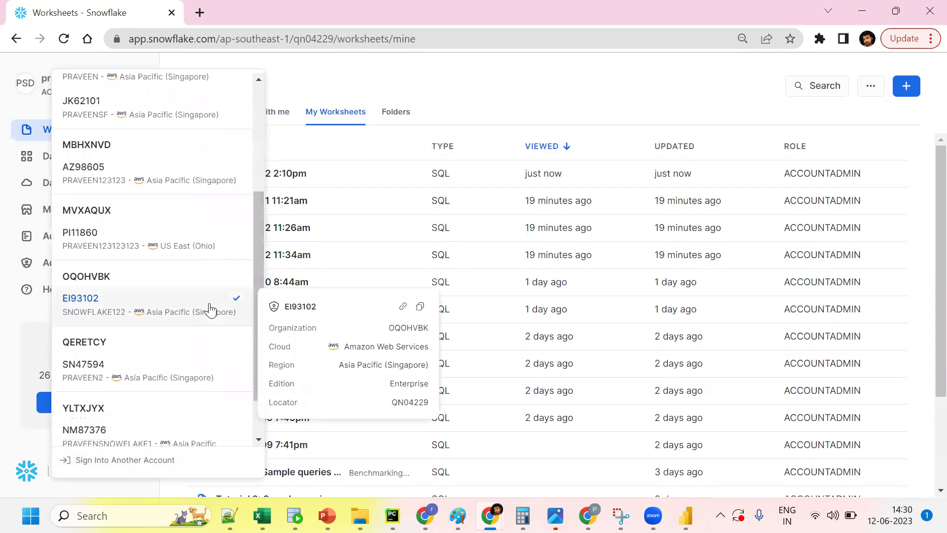
{"action": "left_click", "coordinate": [403, 307]}
{"action": "left_click", "coordinate": [686, 515]}
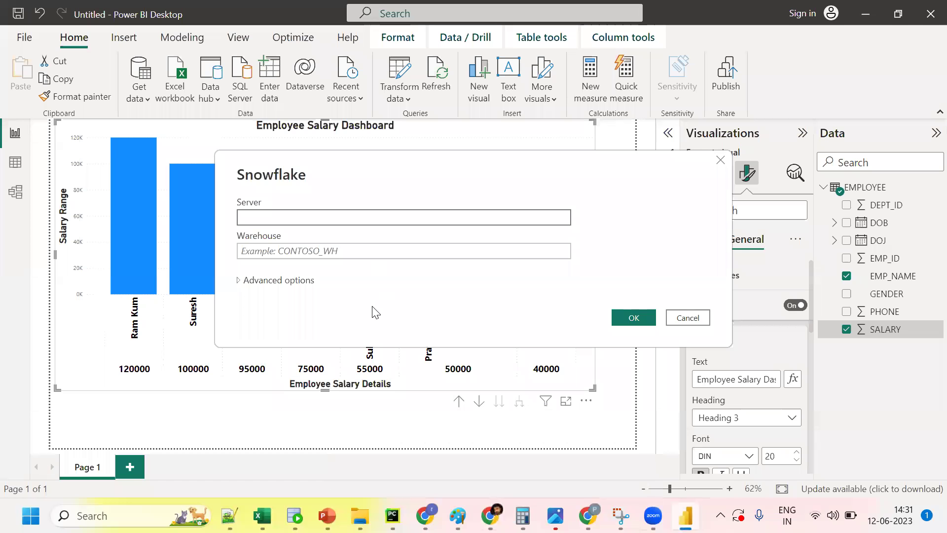
{"action": "left_click", "coordinate": [306, 217]}
{"action": "type", "text": "https://gn04229.ap-southeast-1.snowflakecomputing.com"}
{"action": "left_click", "coordinate": [271, 217]}
{"action": "key", "text": "BackSpace"}
{"action": "key", "text": "BackSpace"}
{"action": "key", "text": "BackSpace"}
{"action": "key", "text": "BackSpace"}
{"action": "key", "text": "BackSpace"}
{"action": "key", "text": "BackSpace"}
{"action": "key", "text": "BackSpace"}
{"action": "key", "text": "BackSpace"}
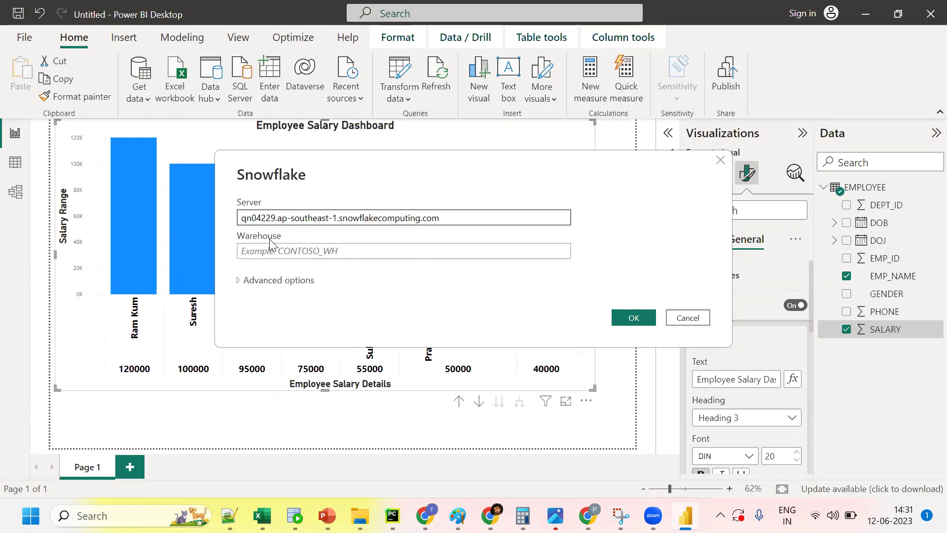
{"action": "left_click", "coordinate": [273, 250]}
{"action": "type", "text": "COMPUTE_WH"}
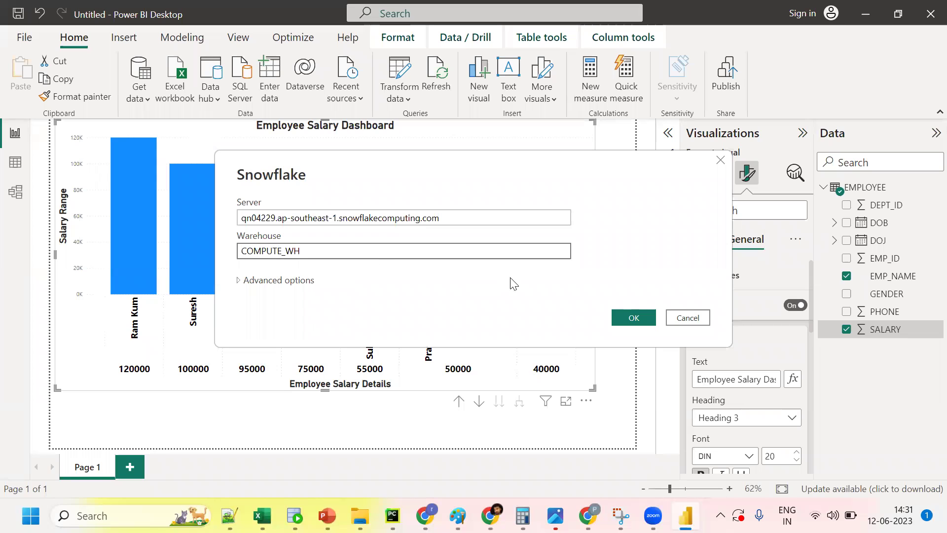
{"action": "left_click", "coordinate": [618, 318]}
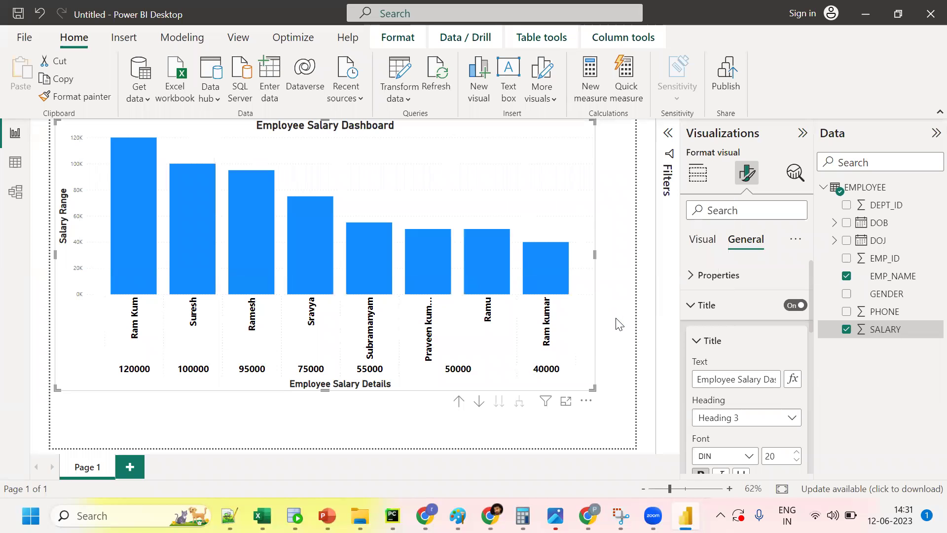